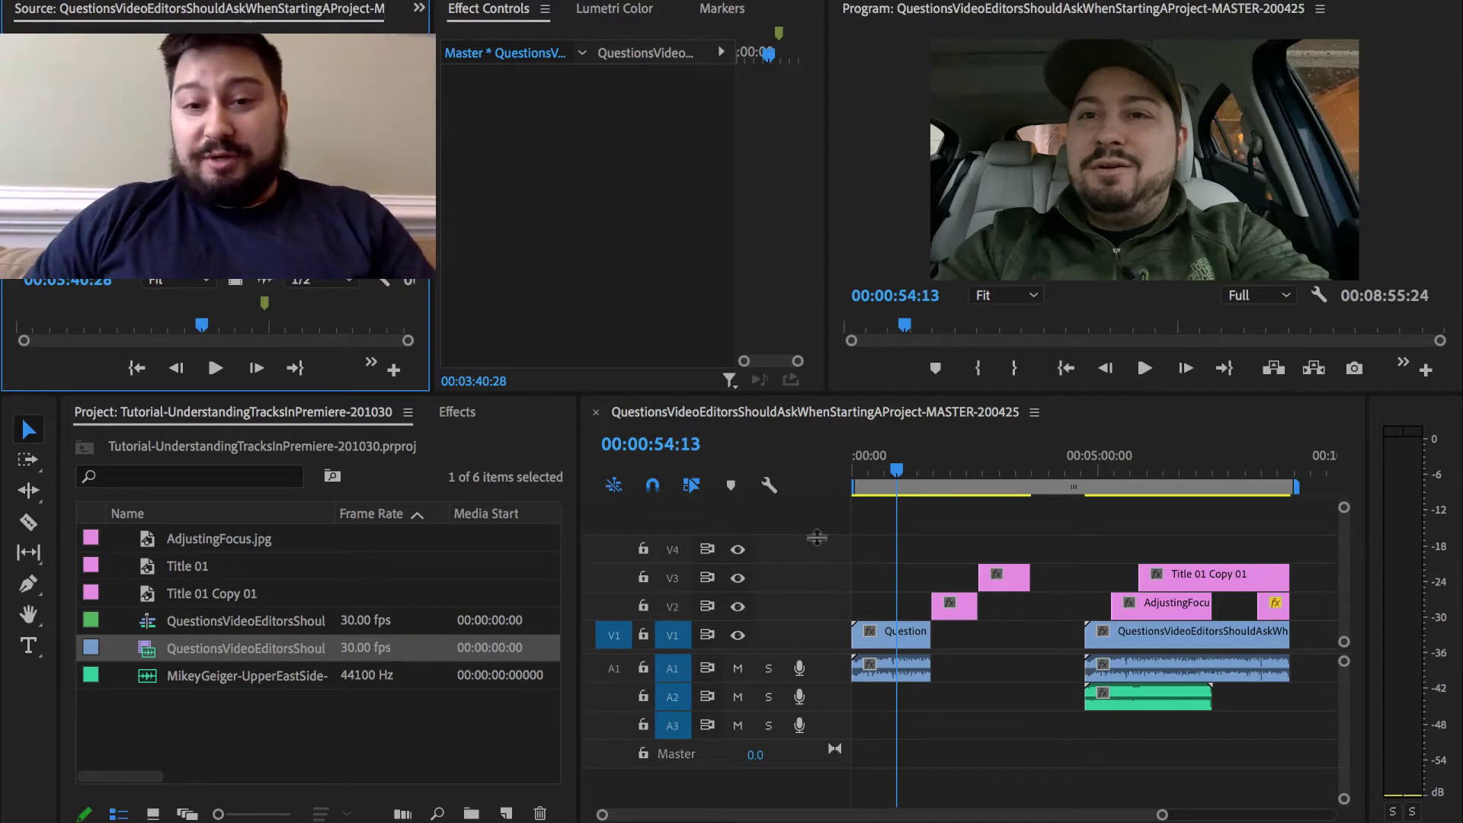
Scrub back and forth to preview the lower-third title, the lens image and the vlog footage
left_click_drag(897, 471, 1009, 468)
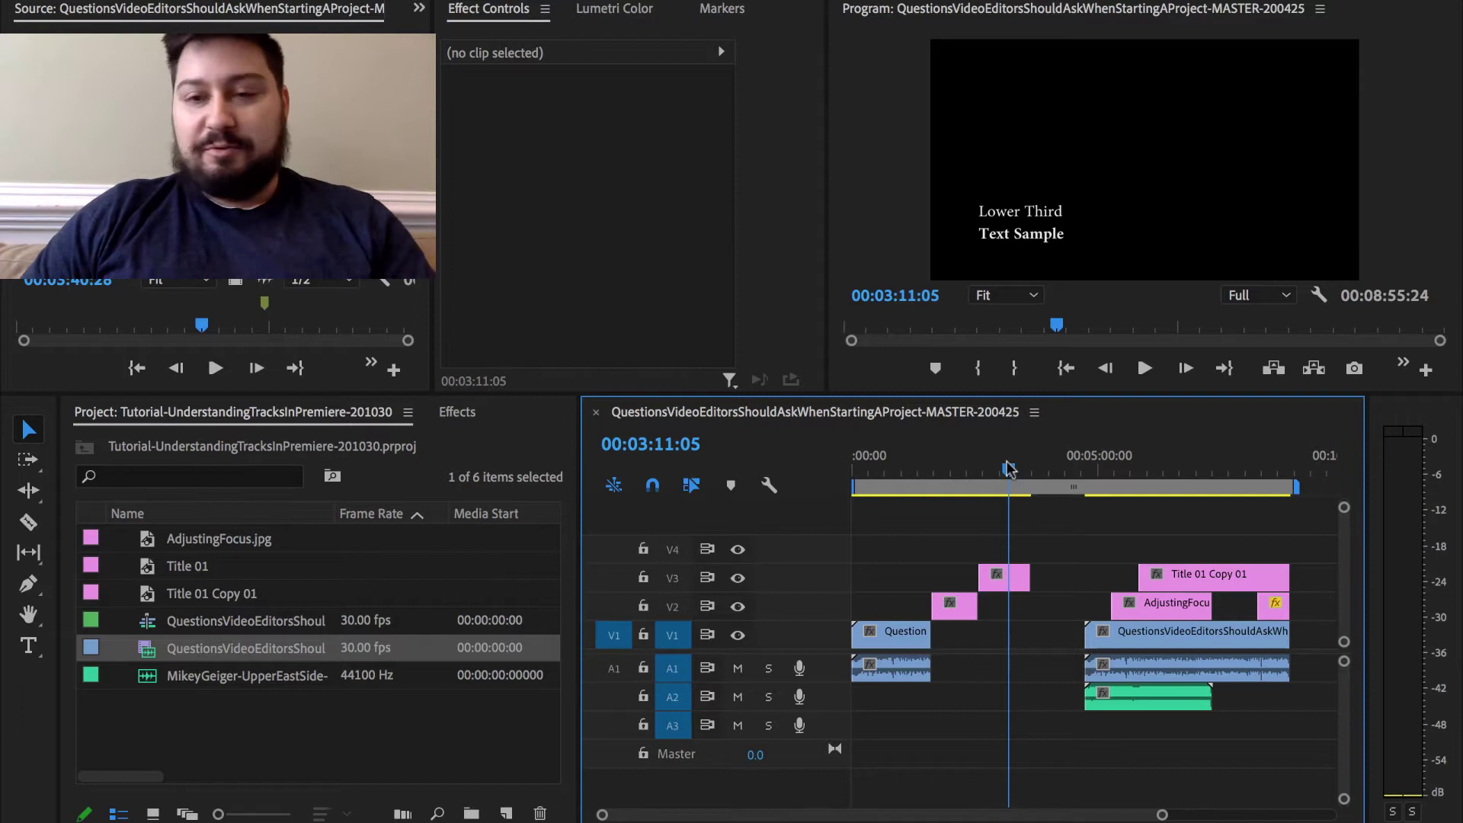
mouse_move(924, 468)
left_mouse_down()
mouse_move(898, 470)
mouse_move(952, 473)
left_mouse_up()
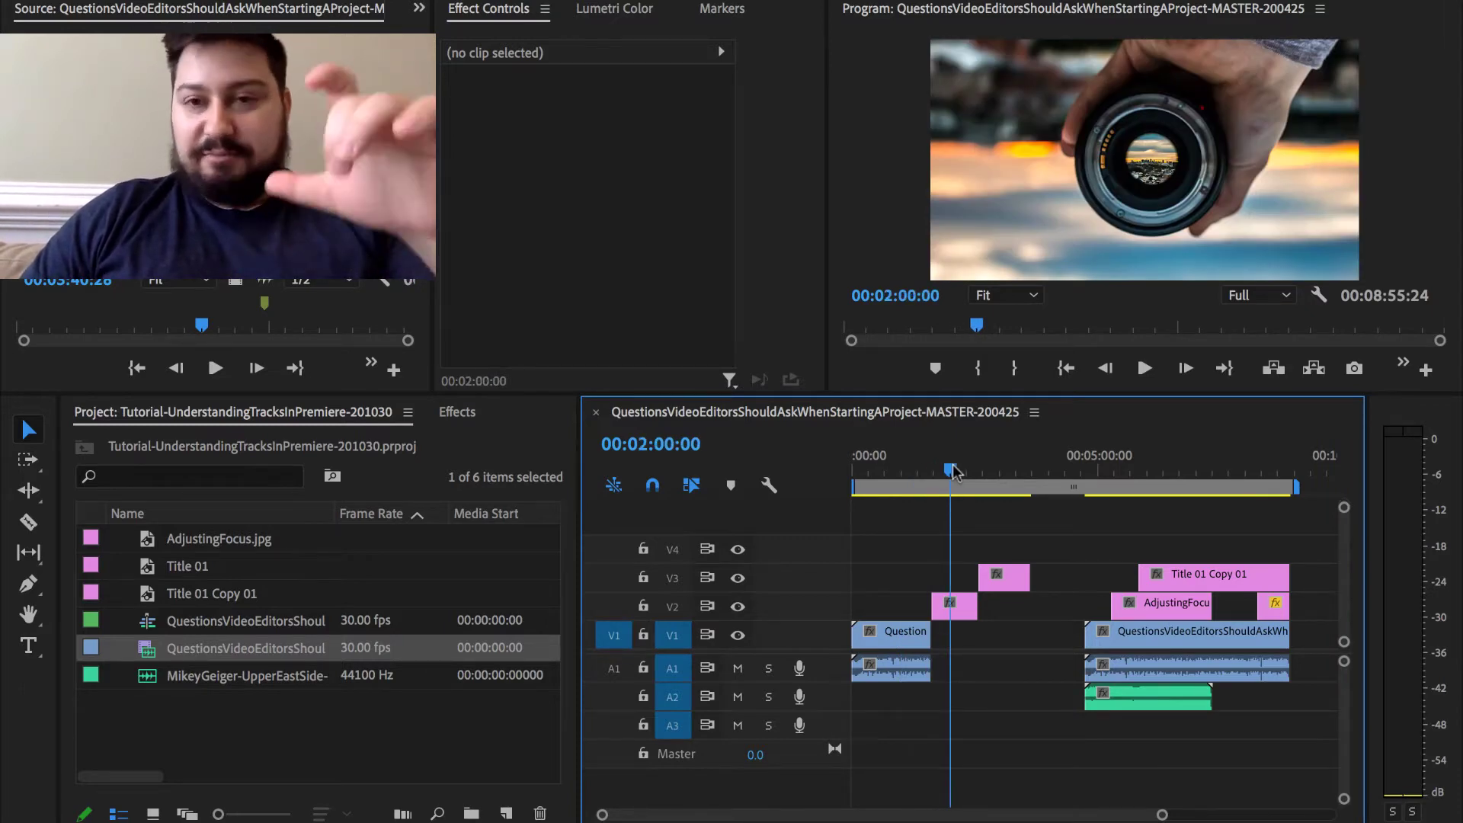
left_click_drag(952, 473, 999, 470)
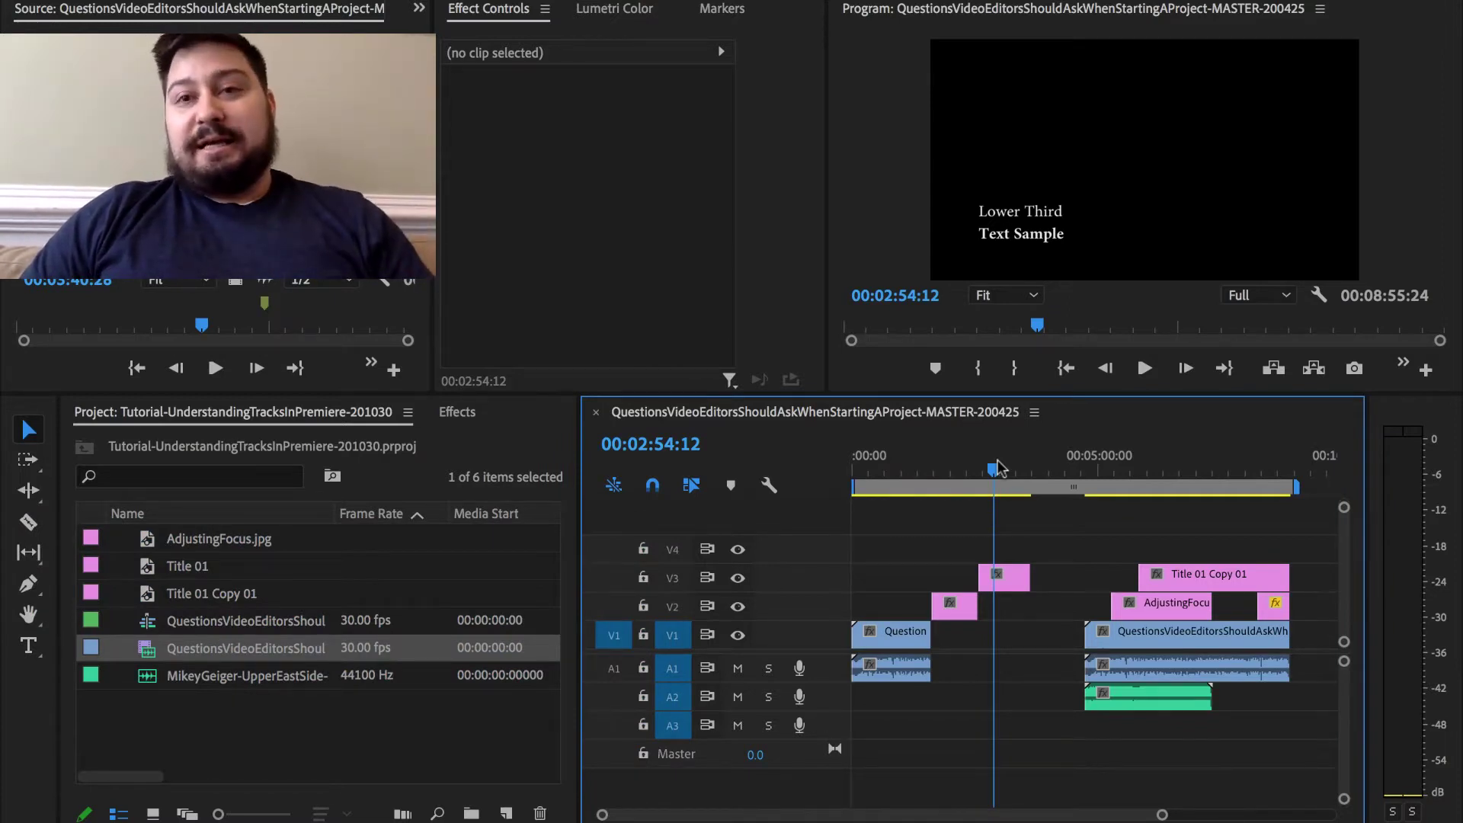
left_click_drag(1004, 470, 902, 477)
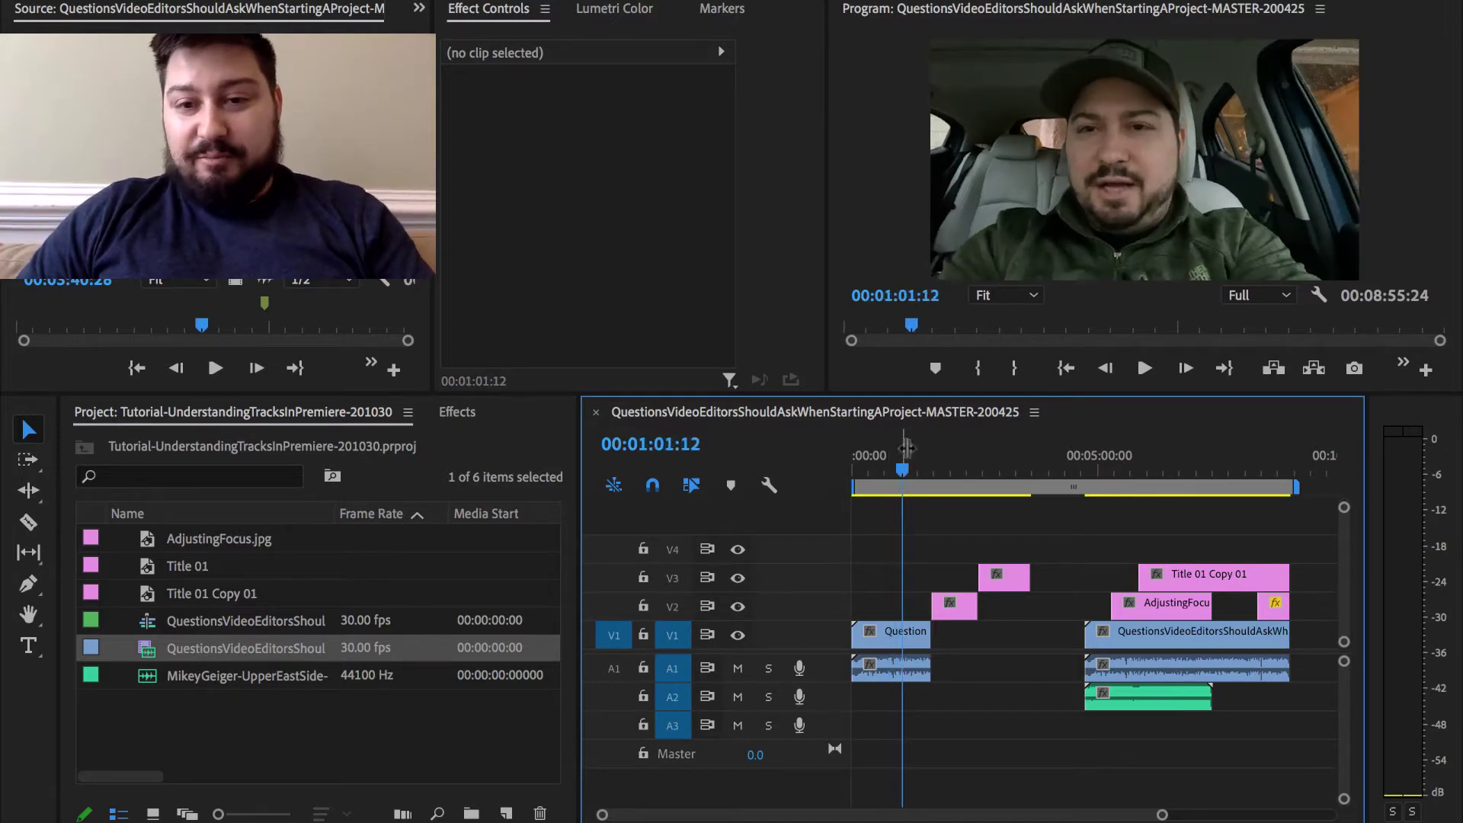
Select the Question vlog clip, zoom the timeline in, and scrub from about 1:05 to the lens image
left_click(899, 639)
key("=")
key("=")
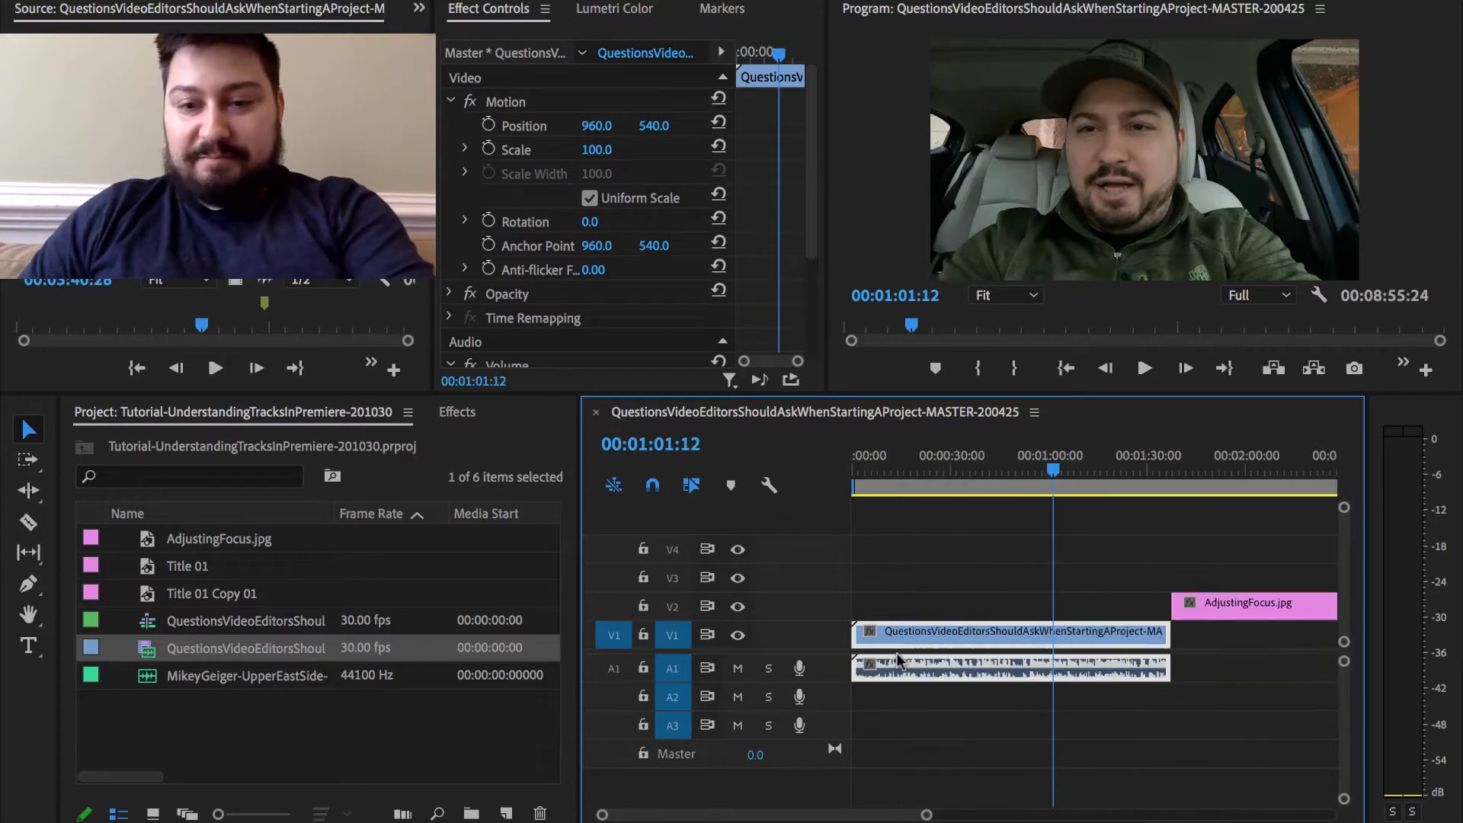
left_click(1066, 470)
left_click_drag(1086, 469, 1235, 461)
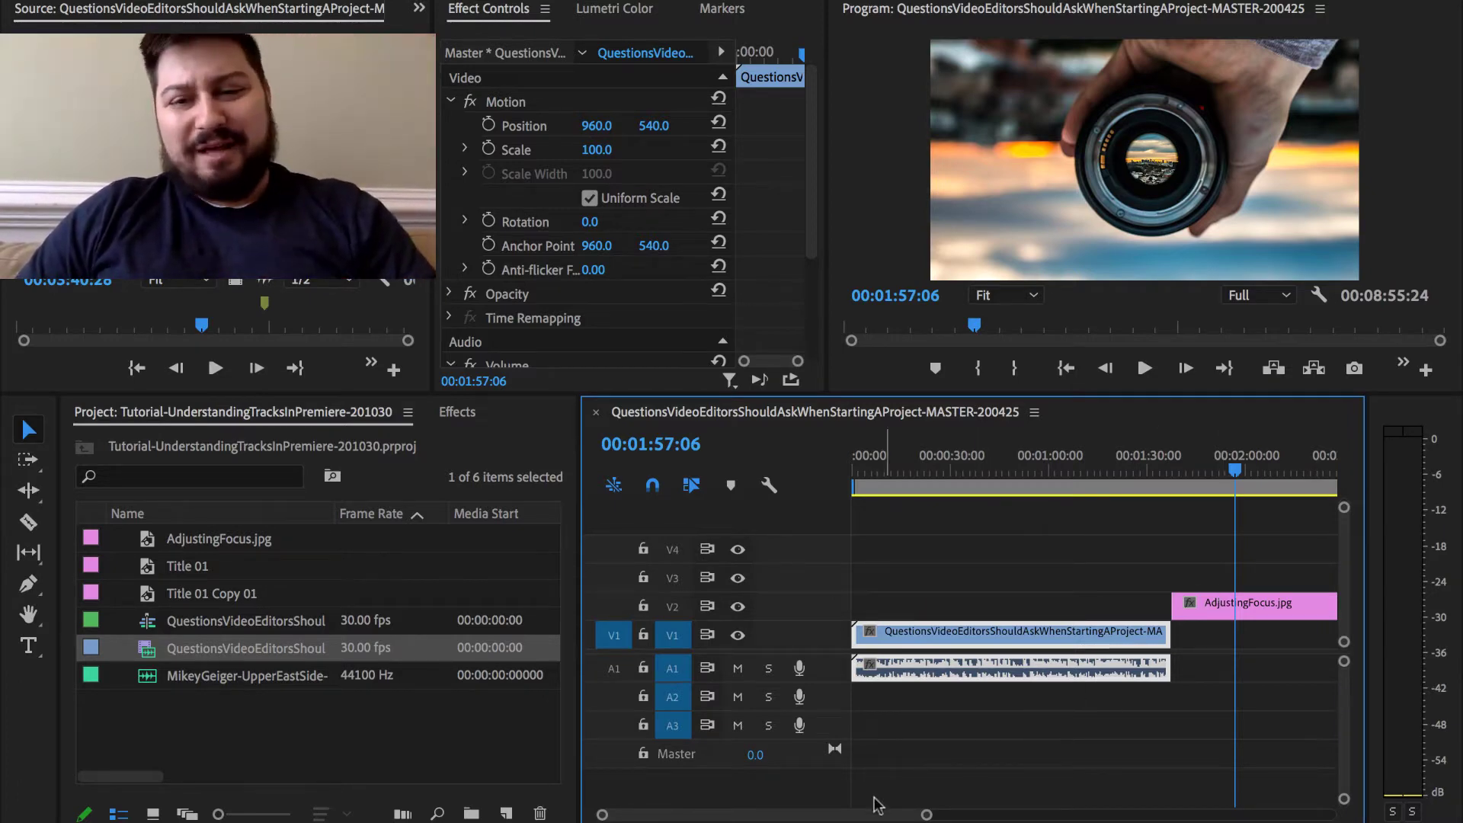
left_click_drag(876, 817, 924, 816)
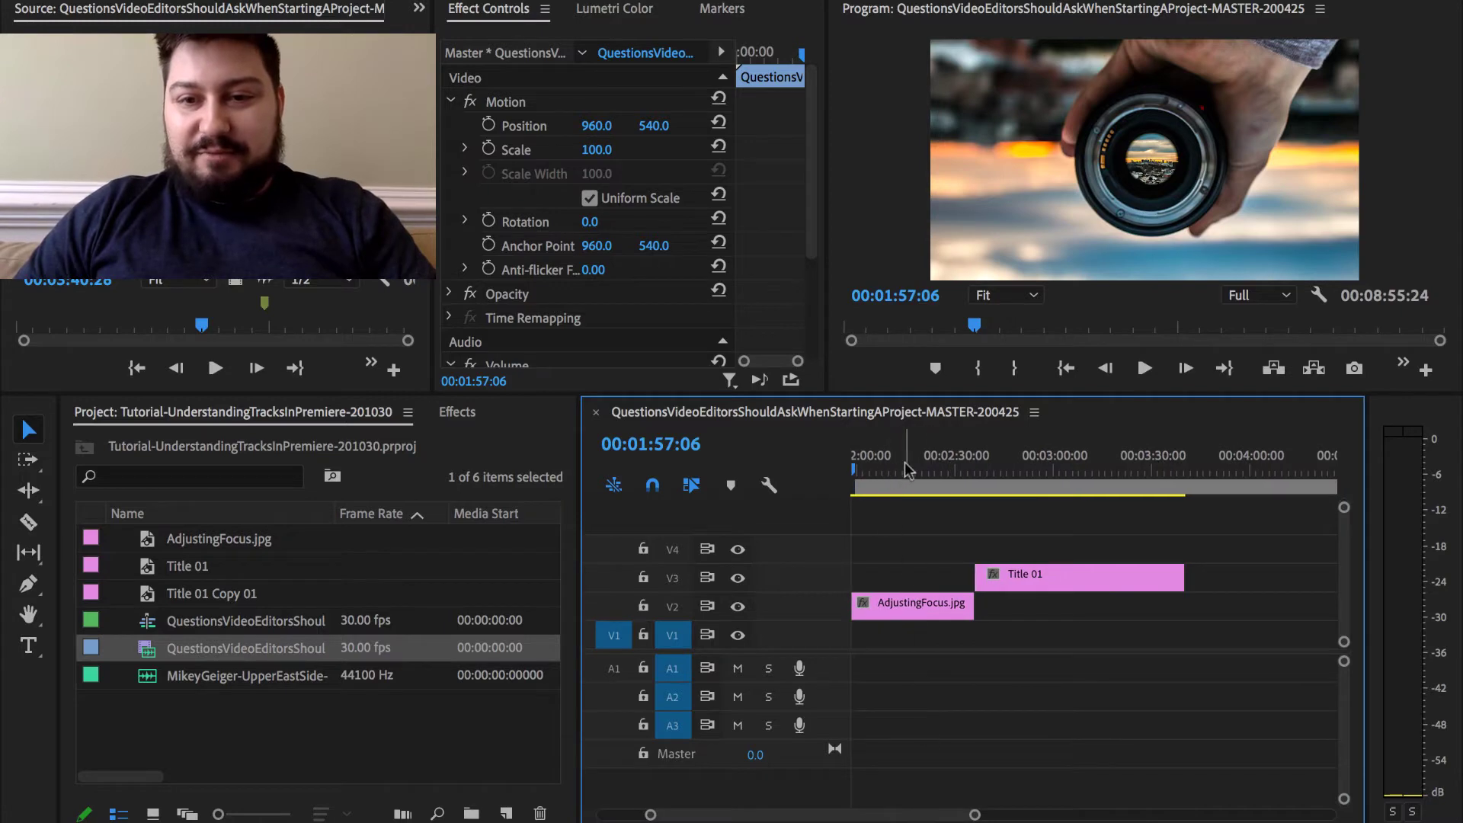
Preview the Lower Third title, fit the sequence, then zoom in on the later clips around 4:57
left_click(982, 470)
left_click_drag(988, 470, 1033, 477)
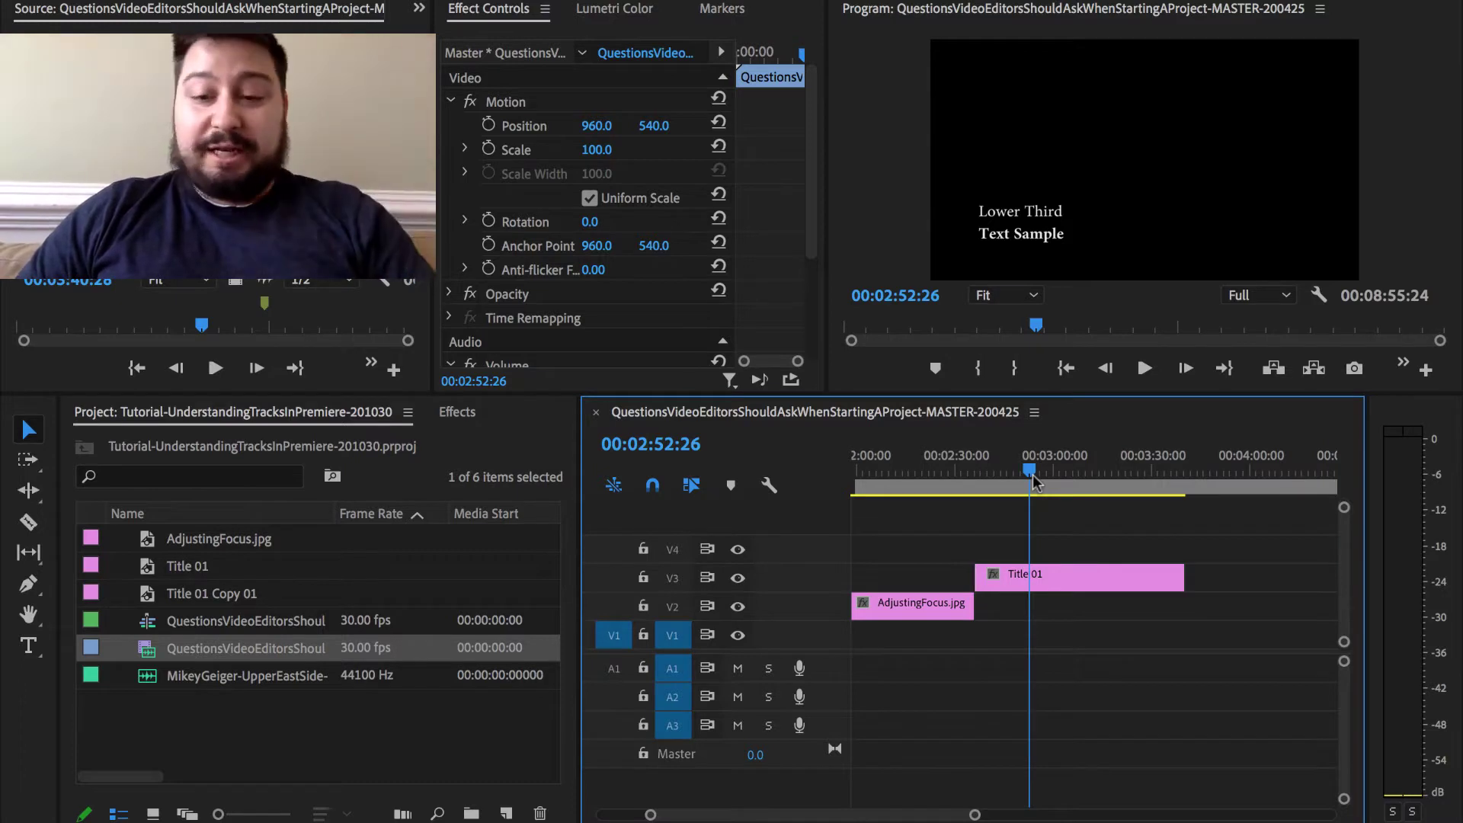
key("backslash")
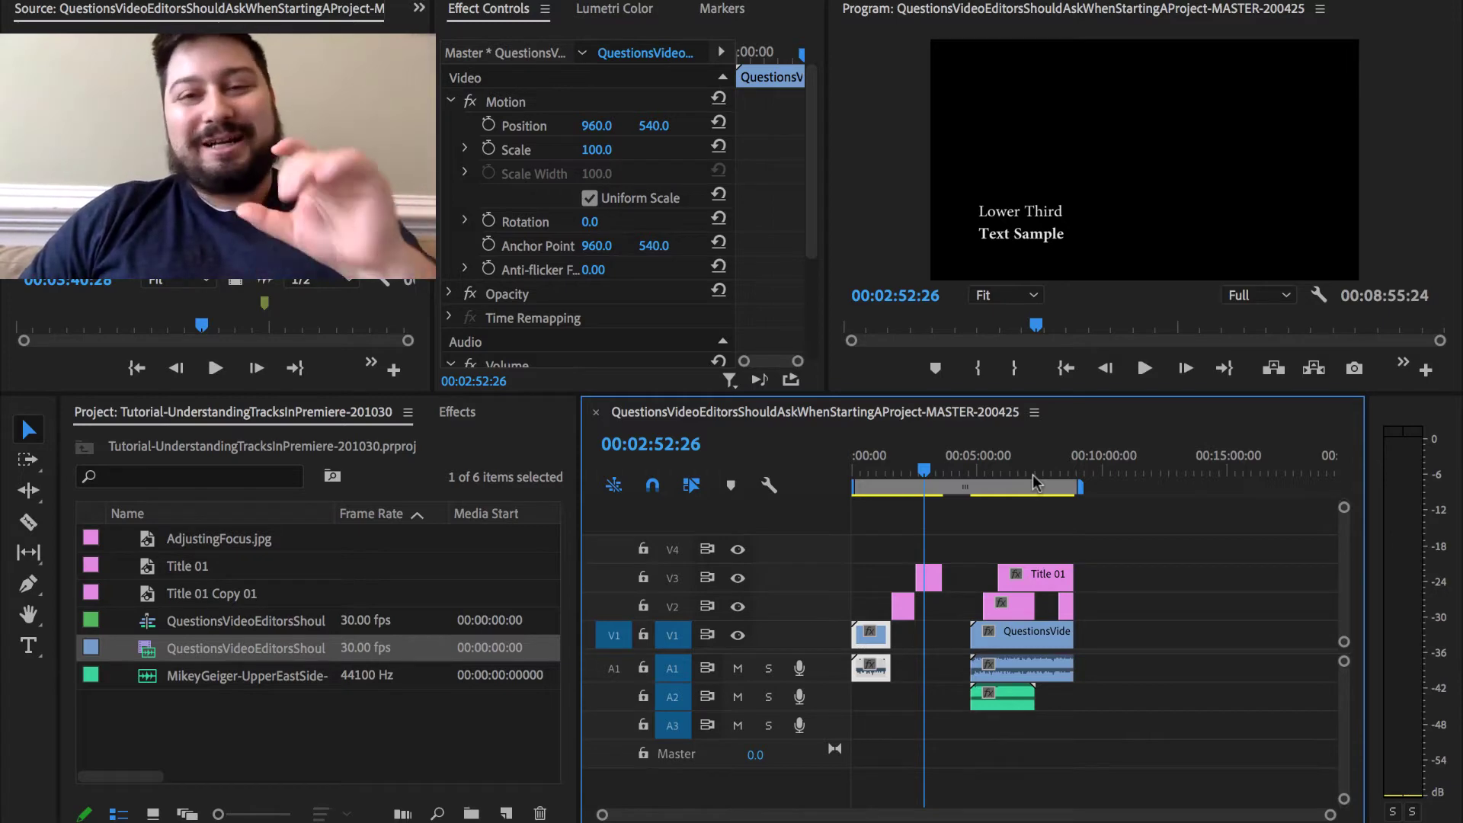
left_click_drag(991, 473, 1041, 477)
key("equal")
key("equal")
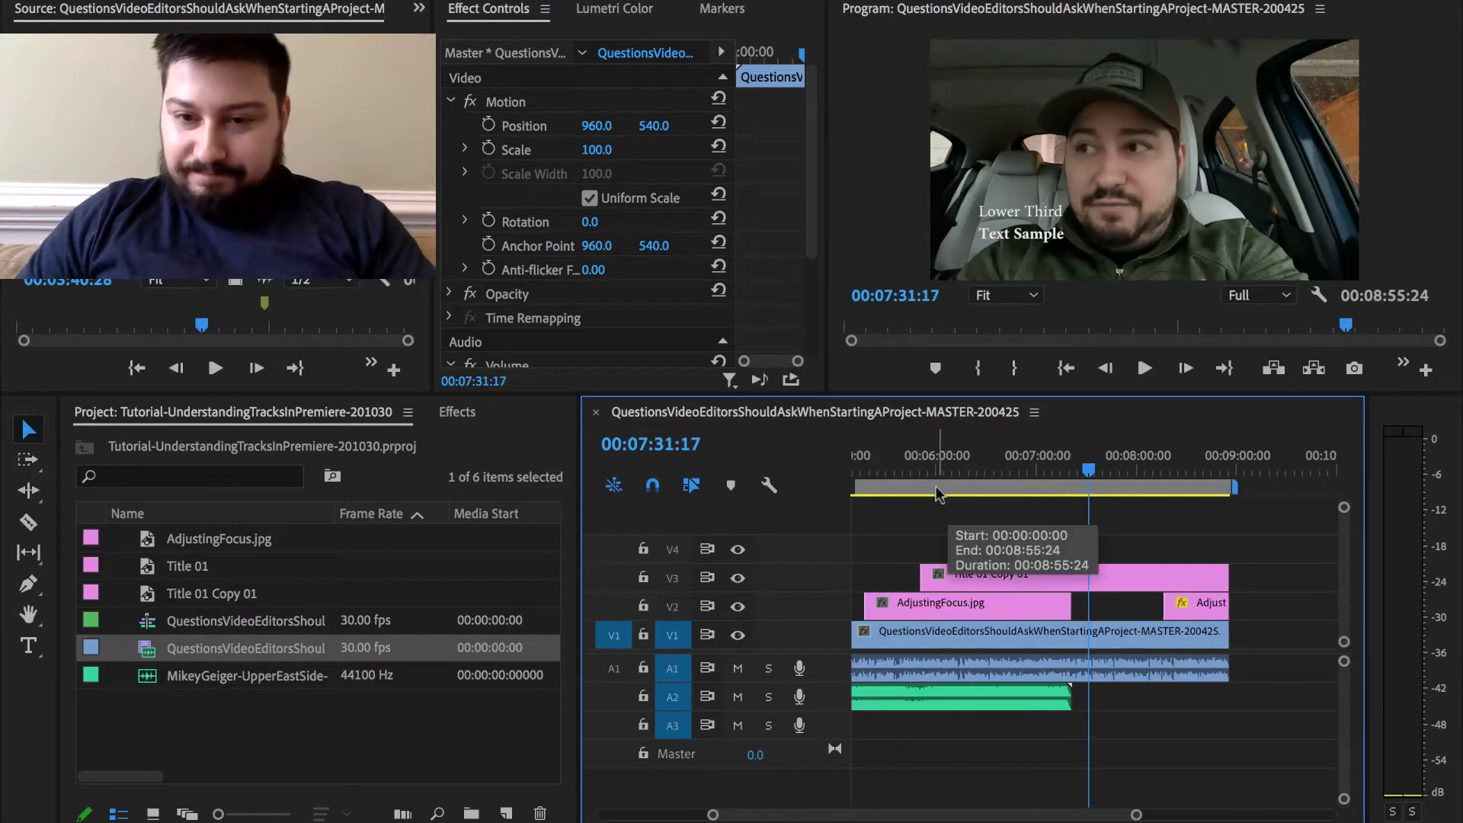
key("equal")
left_click_drag(945, 465, 934, 466)
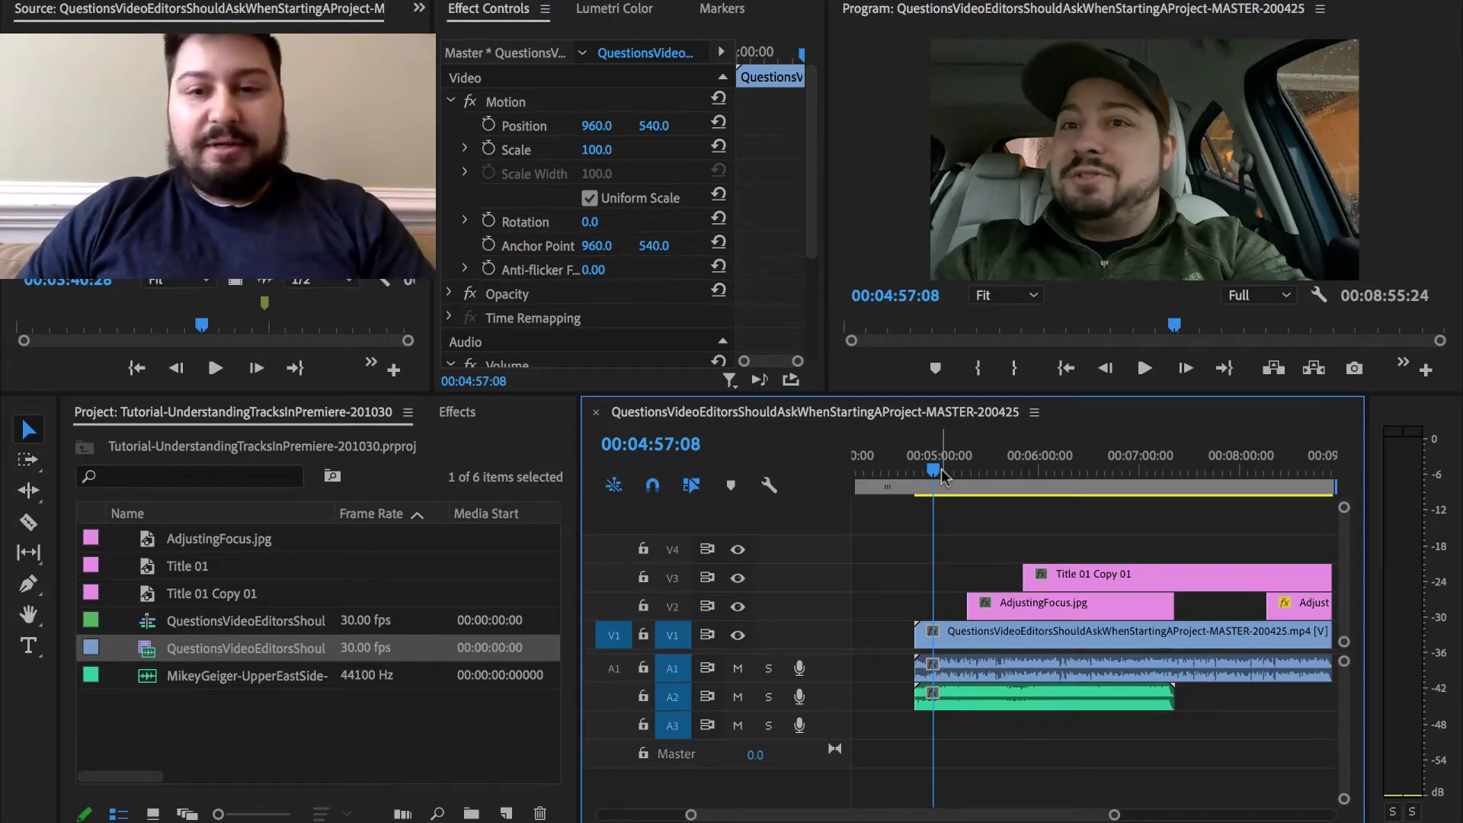
Apply the Rose label colour to the AdjustingFocus.jpg clip on V2 and deselect it
left_click(1007, 612)
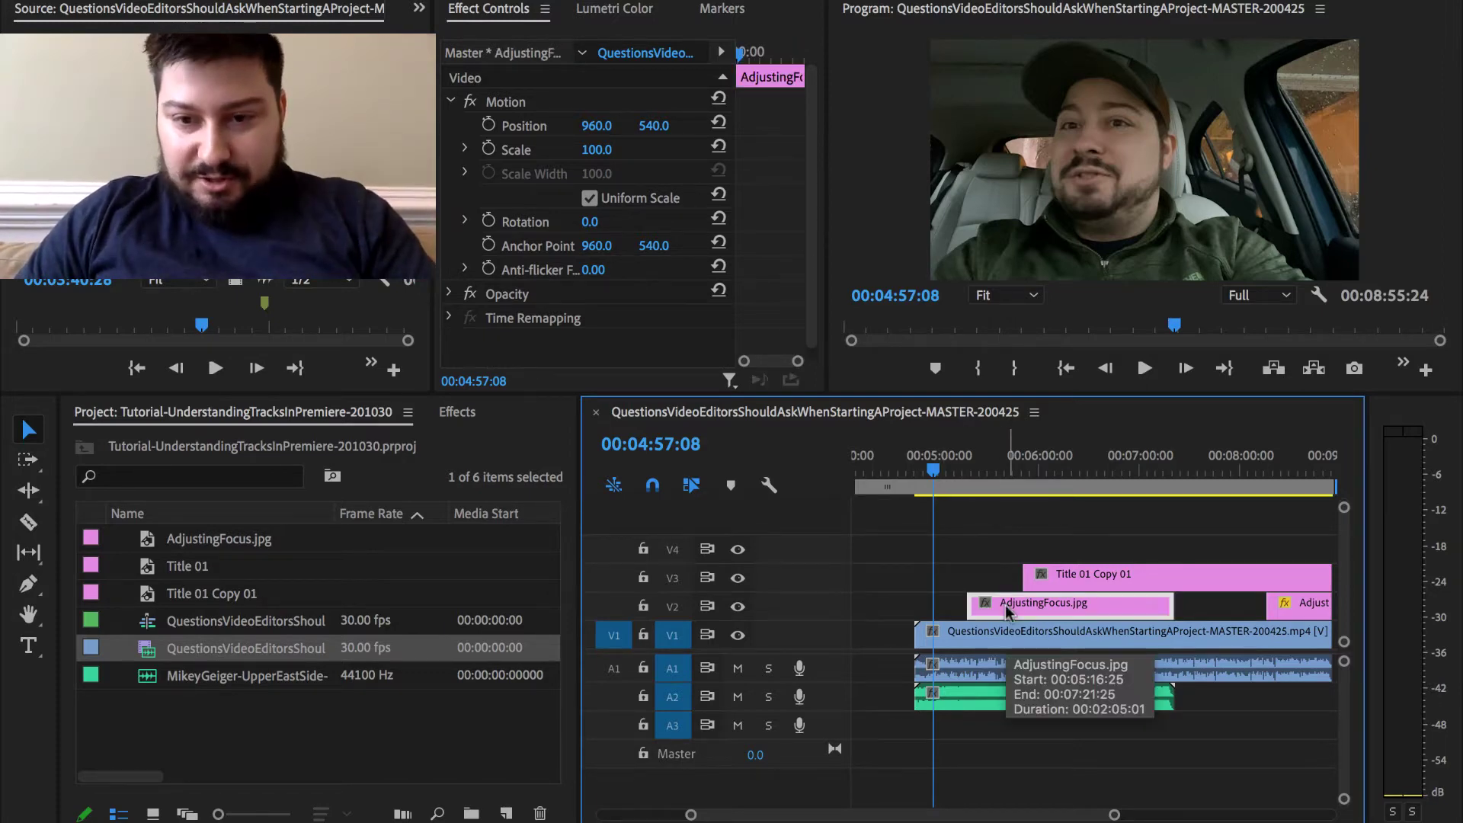
right_click(1008, 612)
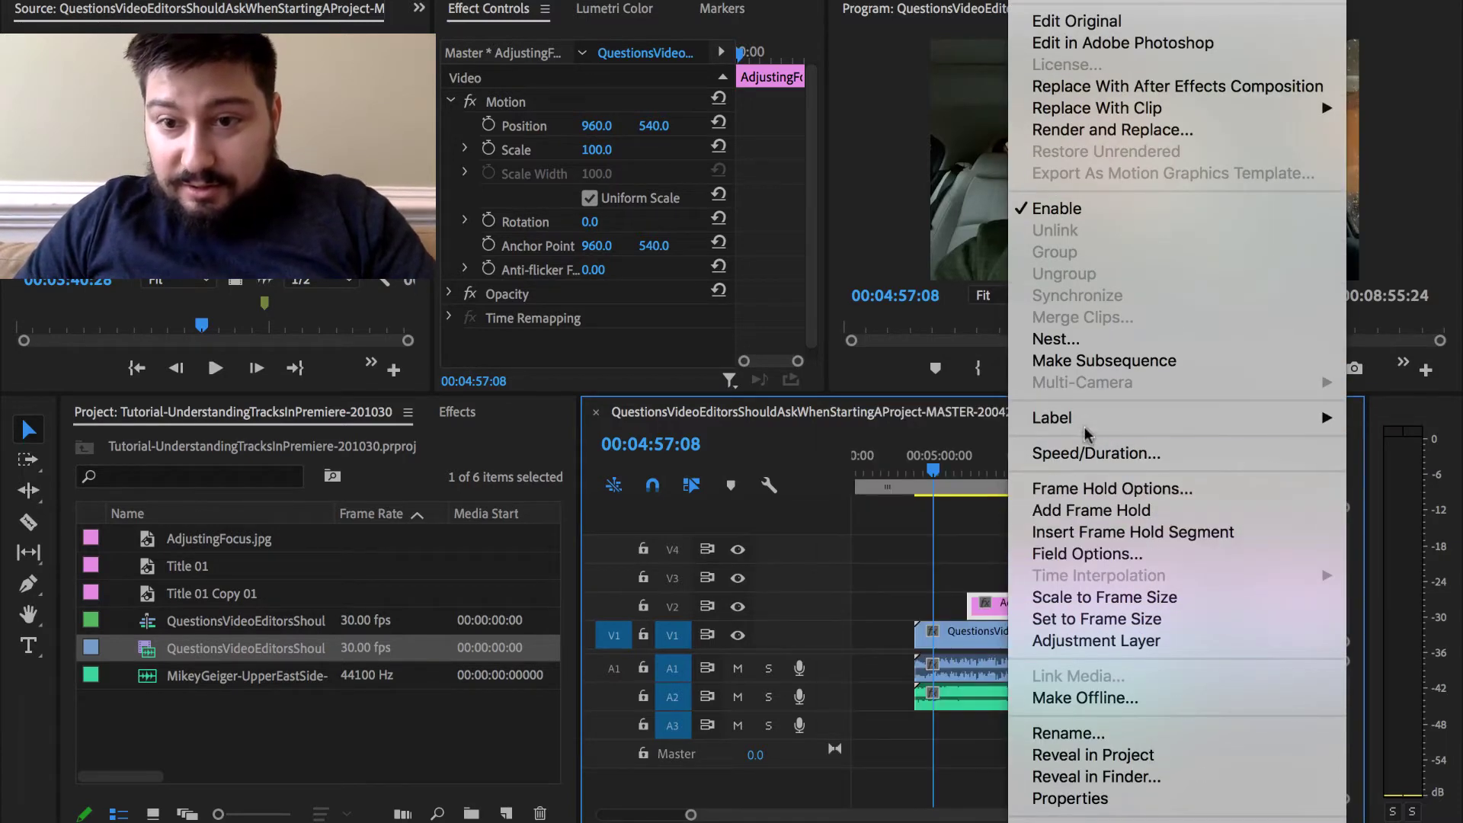
mouse_move(1085, 423)
left_click(931, 586)
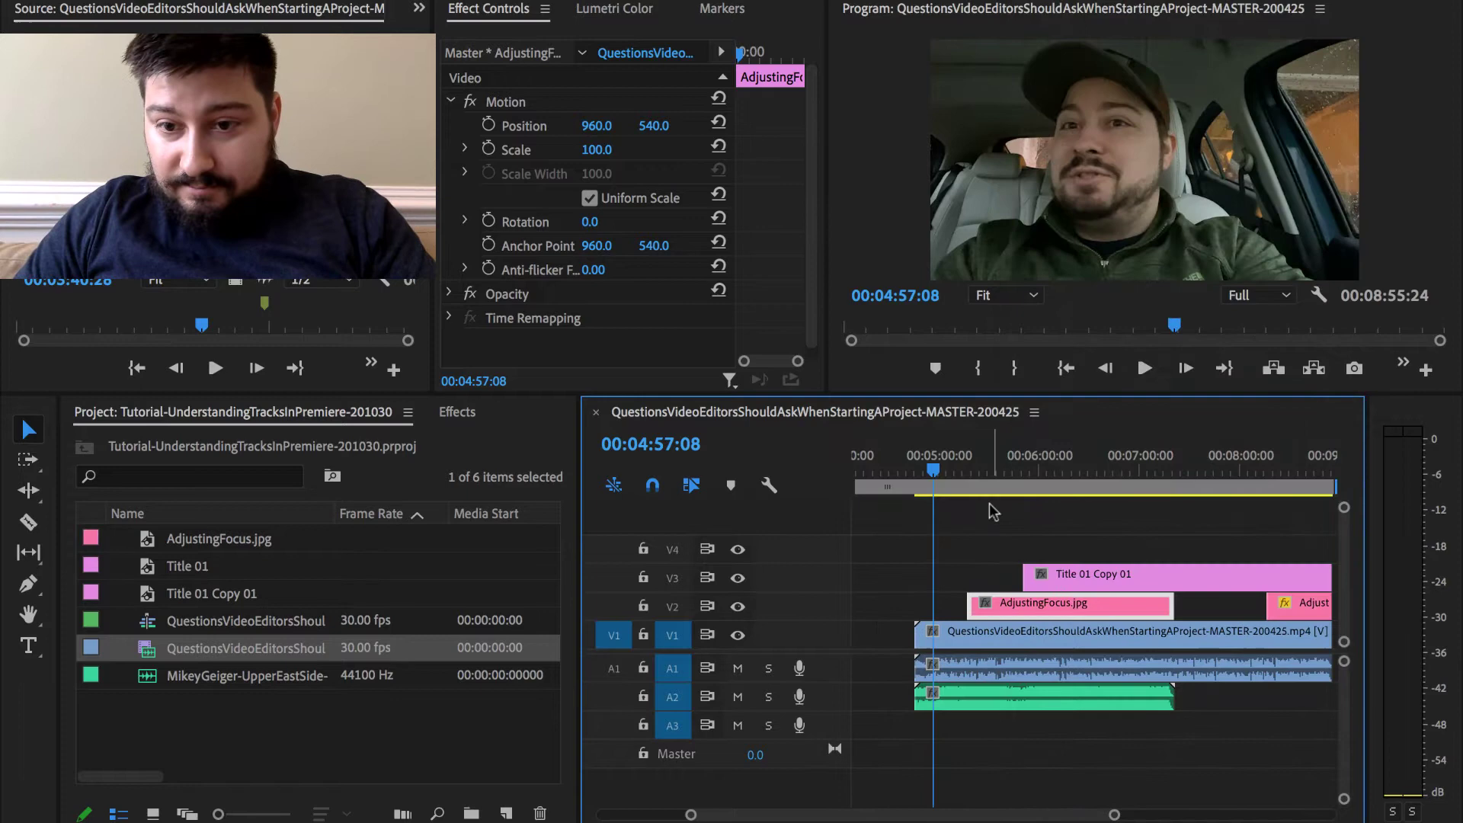
left_click(986, 501)
Scrub from about 4:40 through 4:57 to preview the vlog footage and then the lens image
left_click(909, 469)
left_click_drag(908, 469, 938, 477)
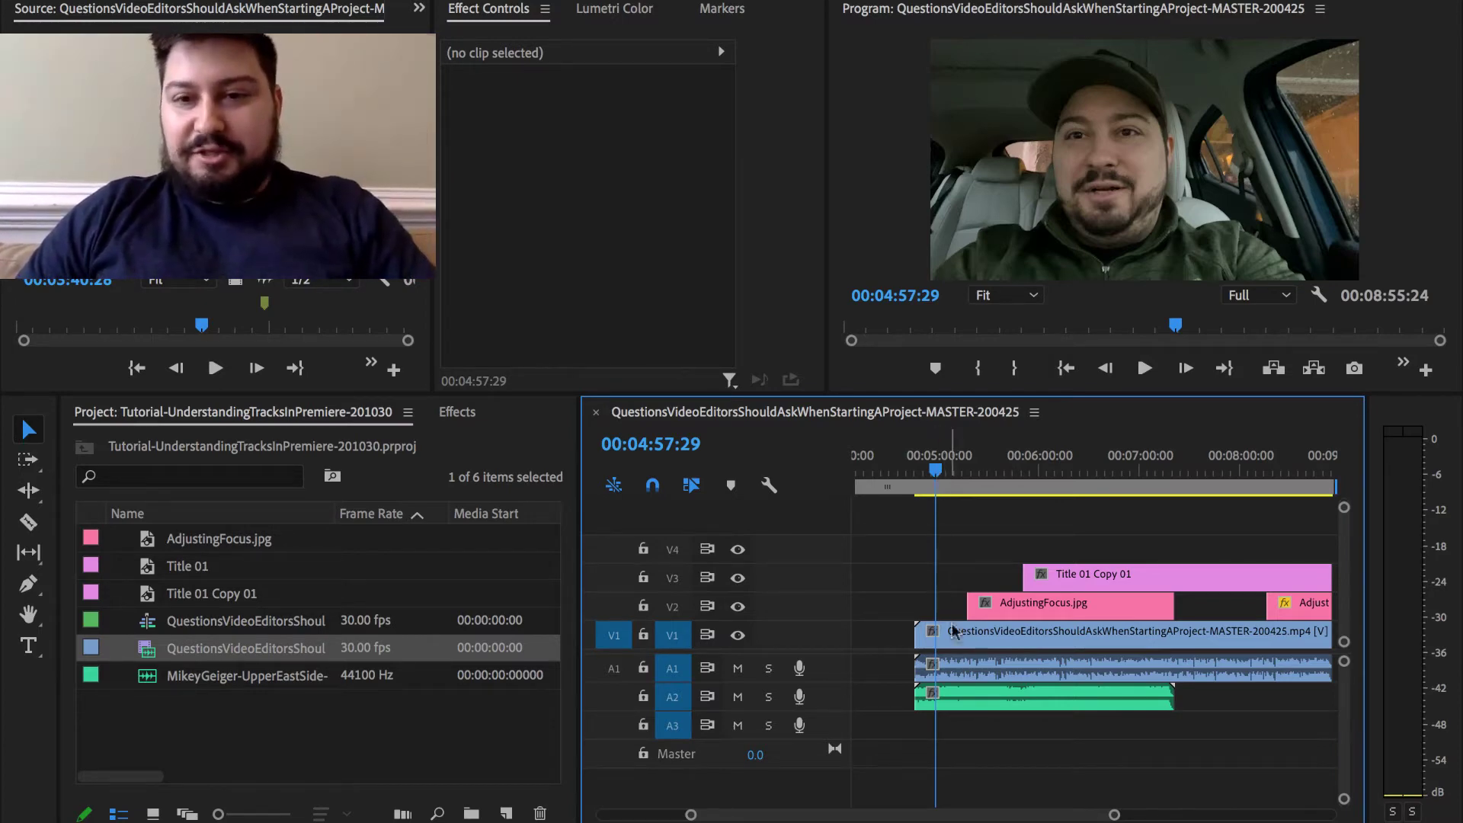
left_click_drag(943, 472, 993, 477)
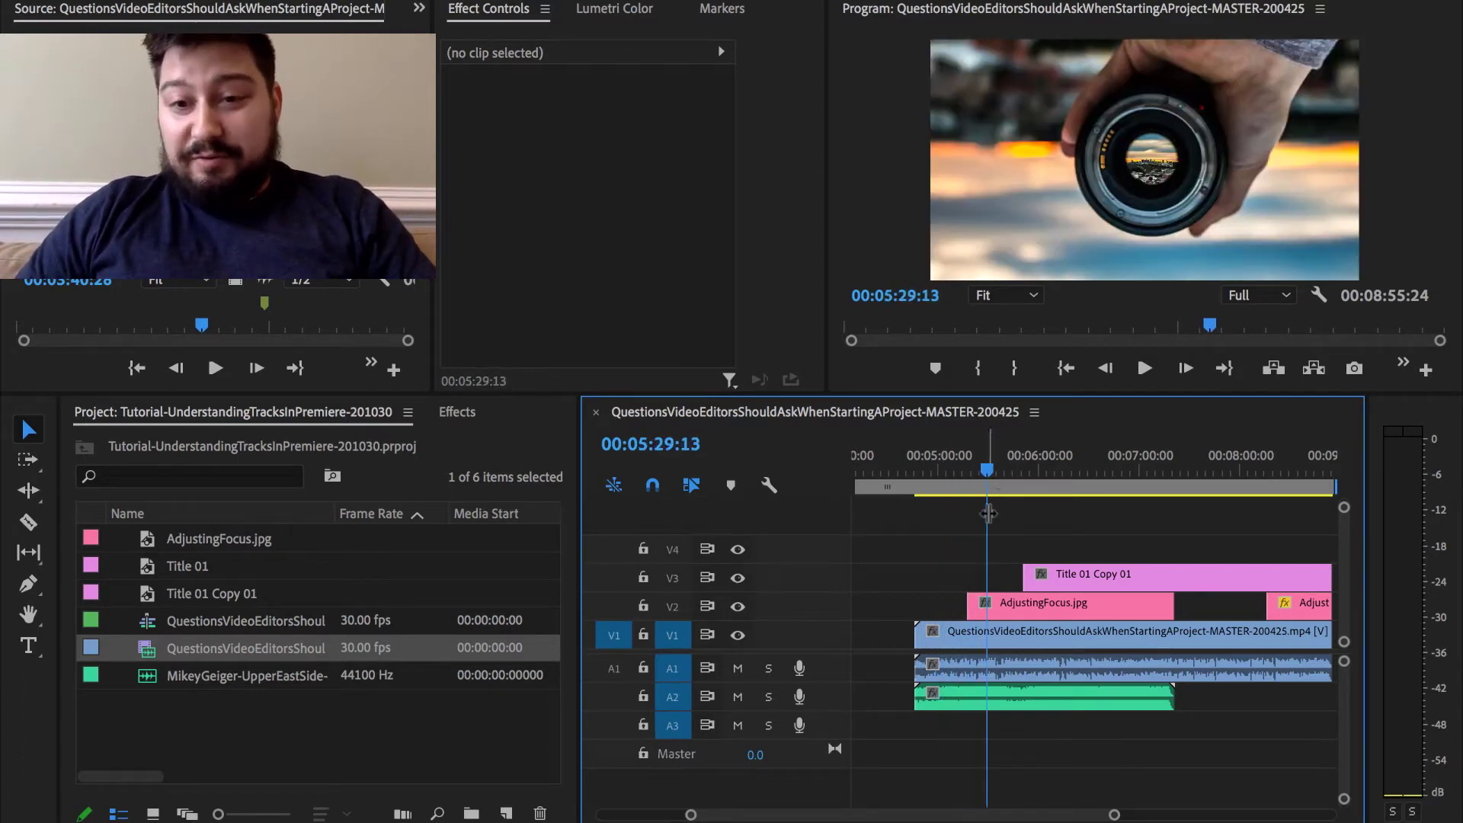
Select the AdjustingFocus.jpg clip on V2, checking it against the vlog clip on V1
left_click(1007, 609)
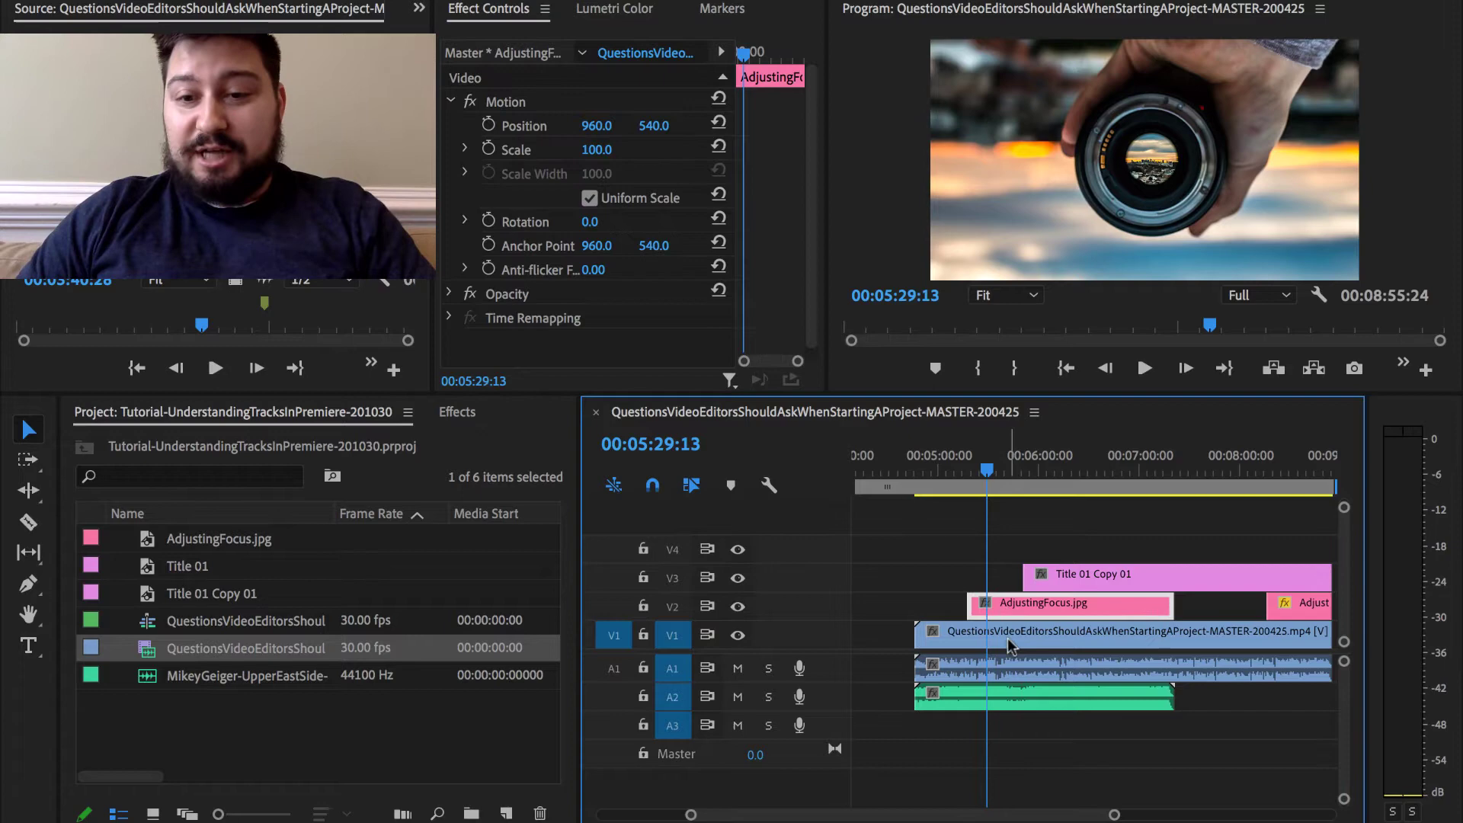
left_click(1011, 643)
left_click(1000, 605)
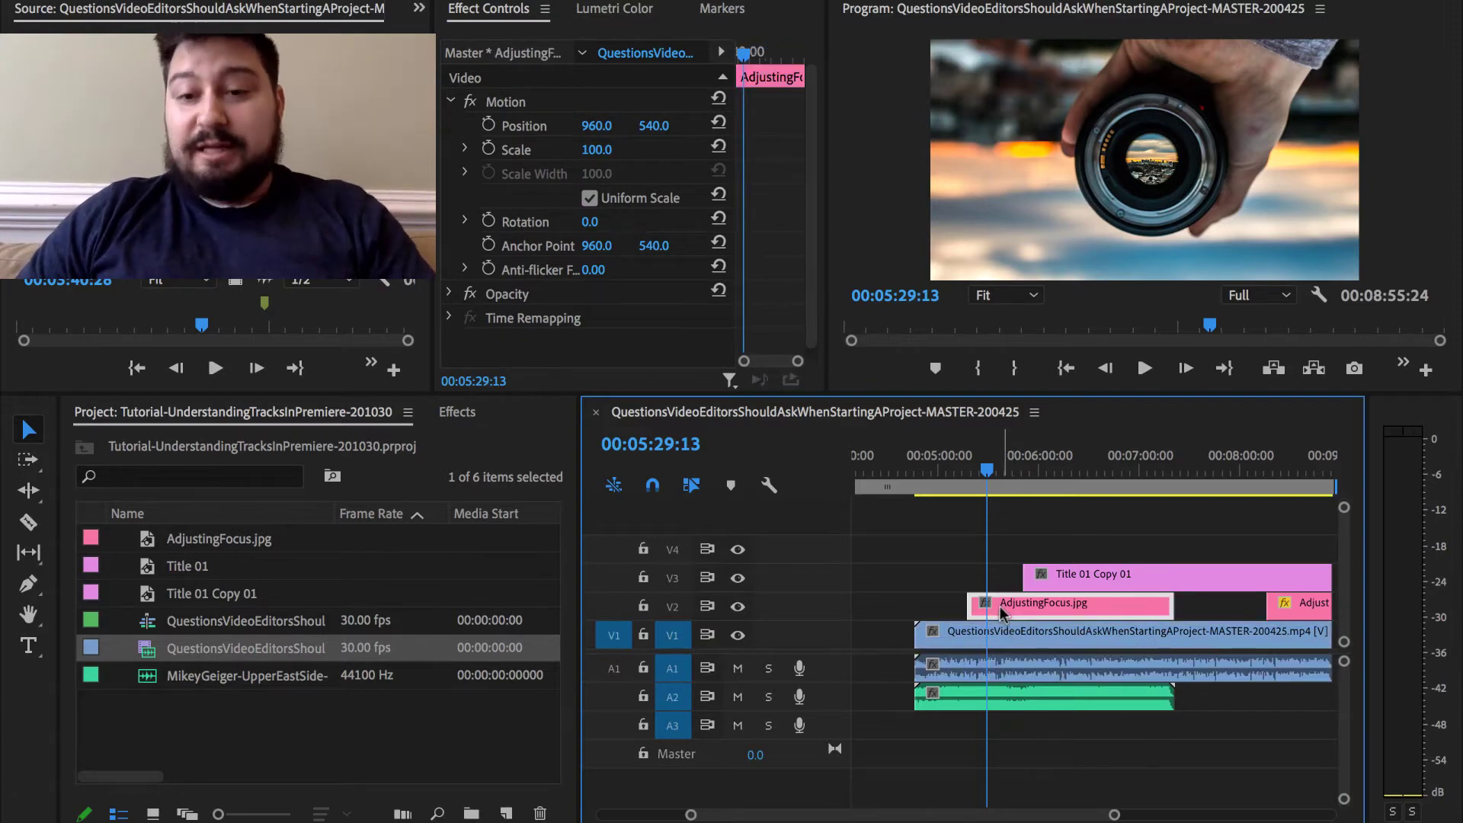
left_click(990, 644)
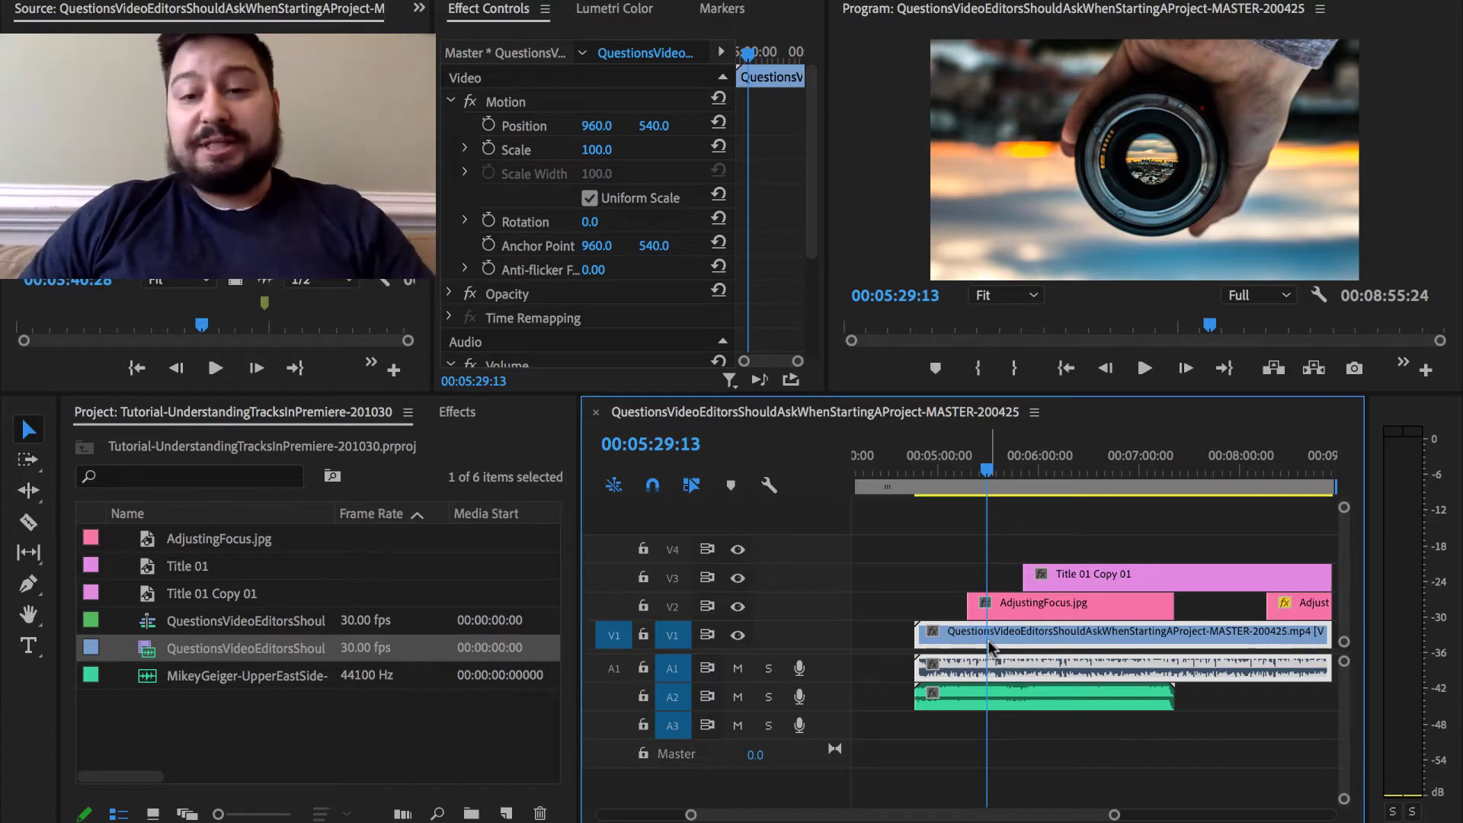
left_click(1010, 603)
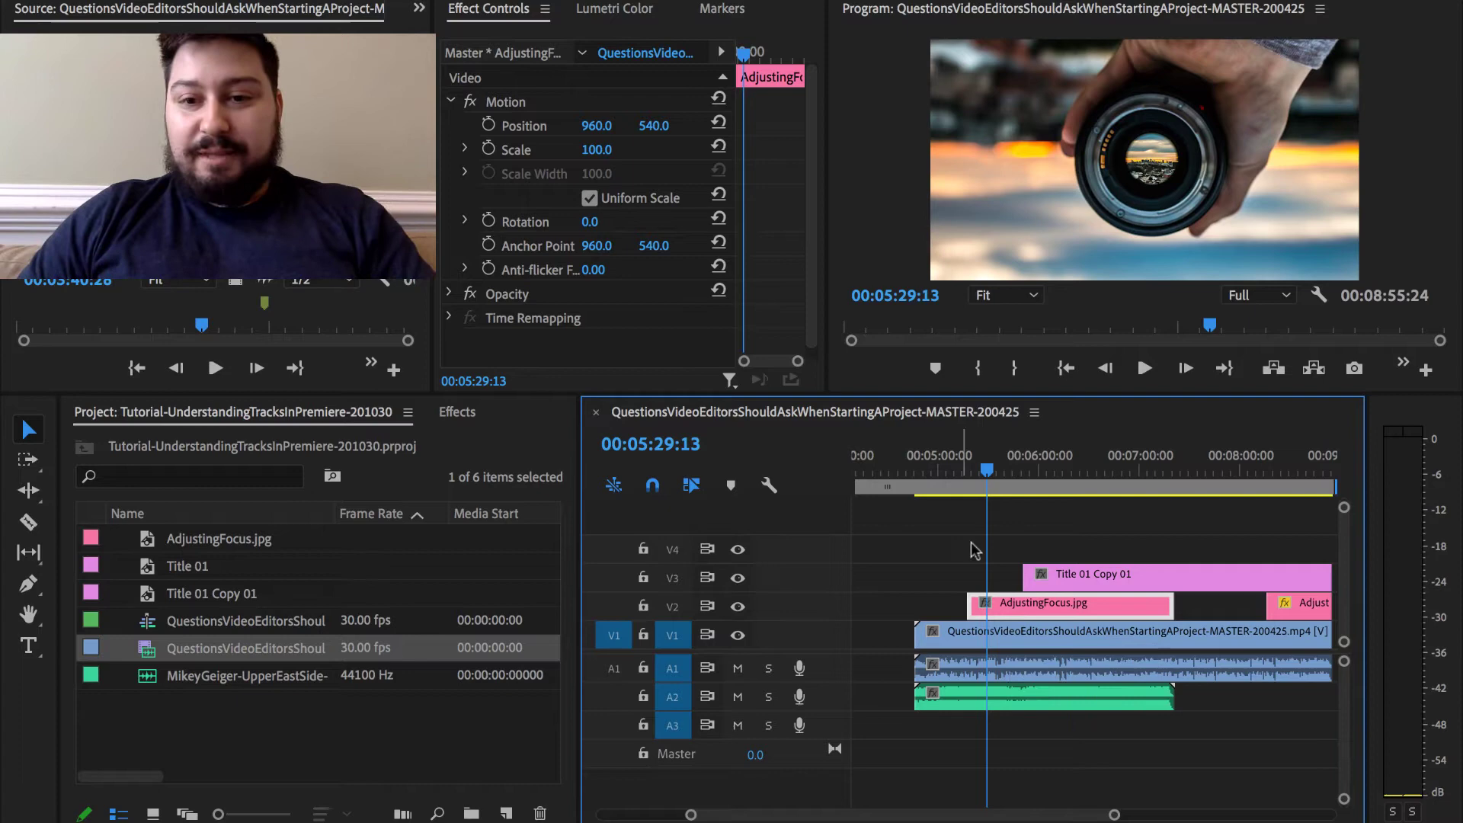
Set the image clip's Opacity to 50% in Effect Controls
left_click(451, 294)
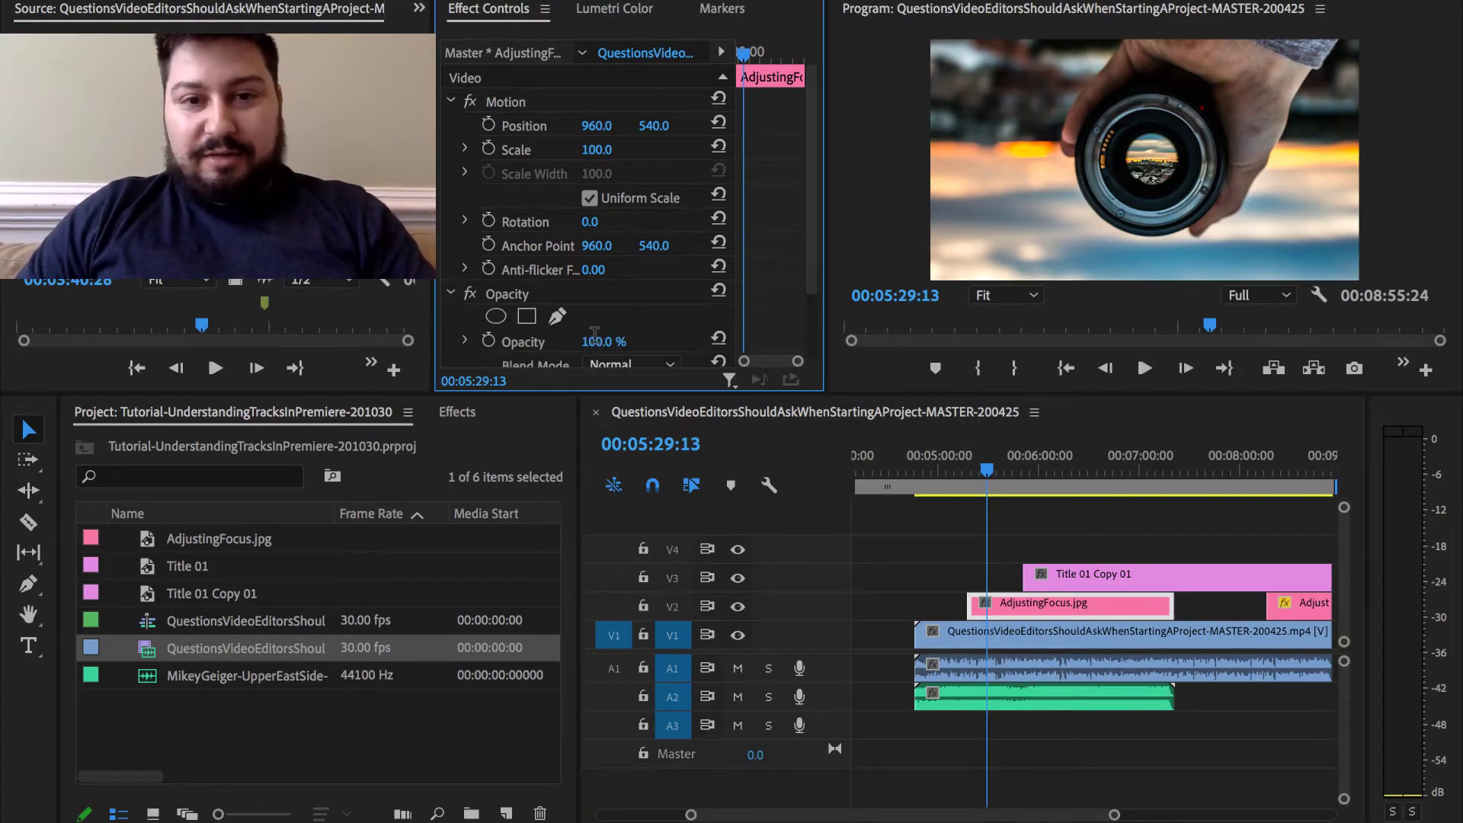
left_click(594, 341)
type("50")
key("Return")
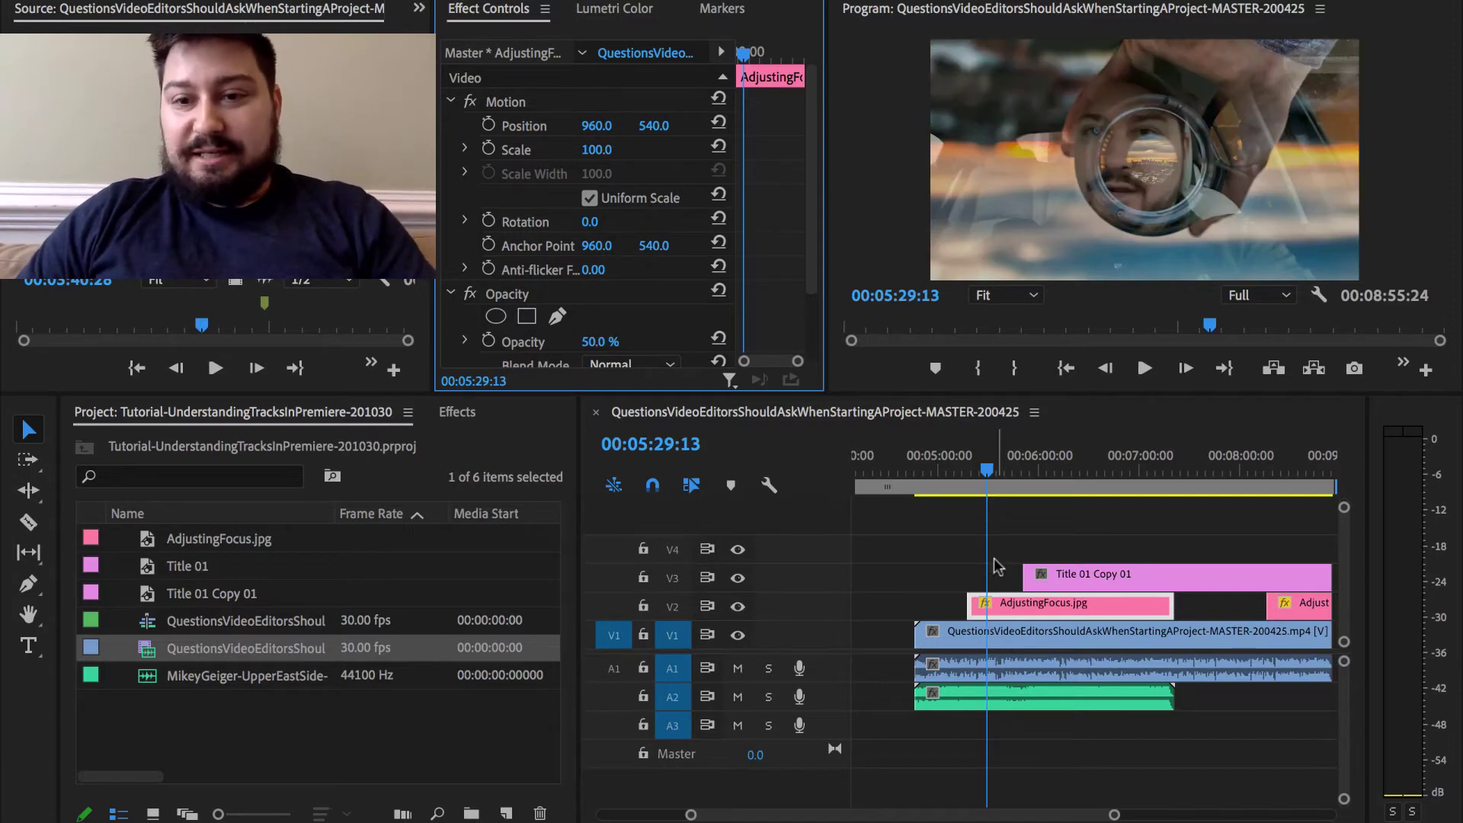
Compare with the vlog clip and scrub the playhead to preview the 50% image overlay
left_click(1000, 646)
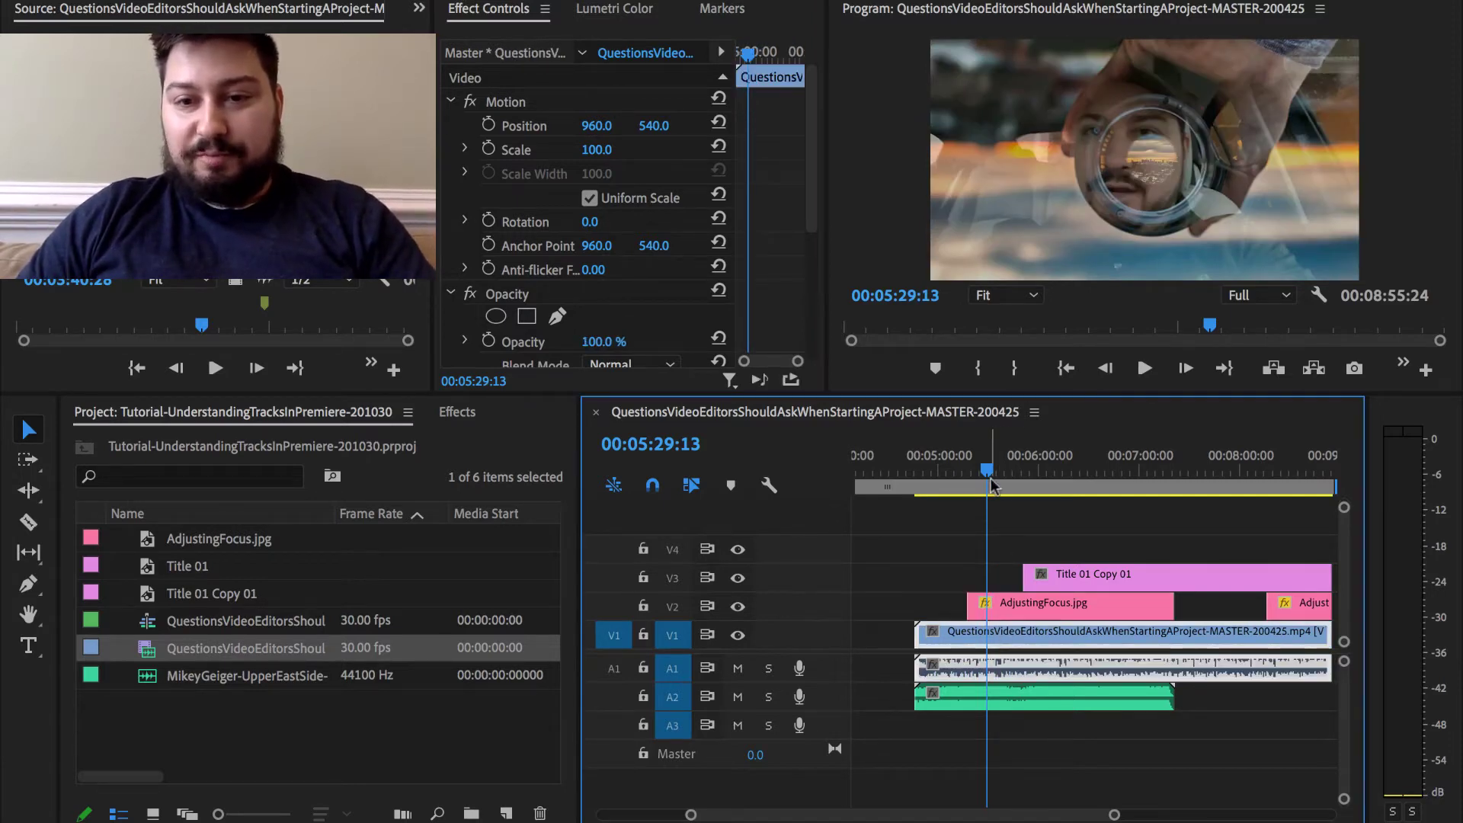
left_click_drag(991, 478, 980, 478)
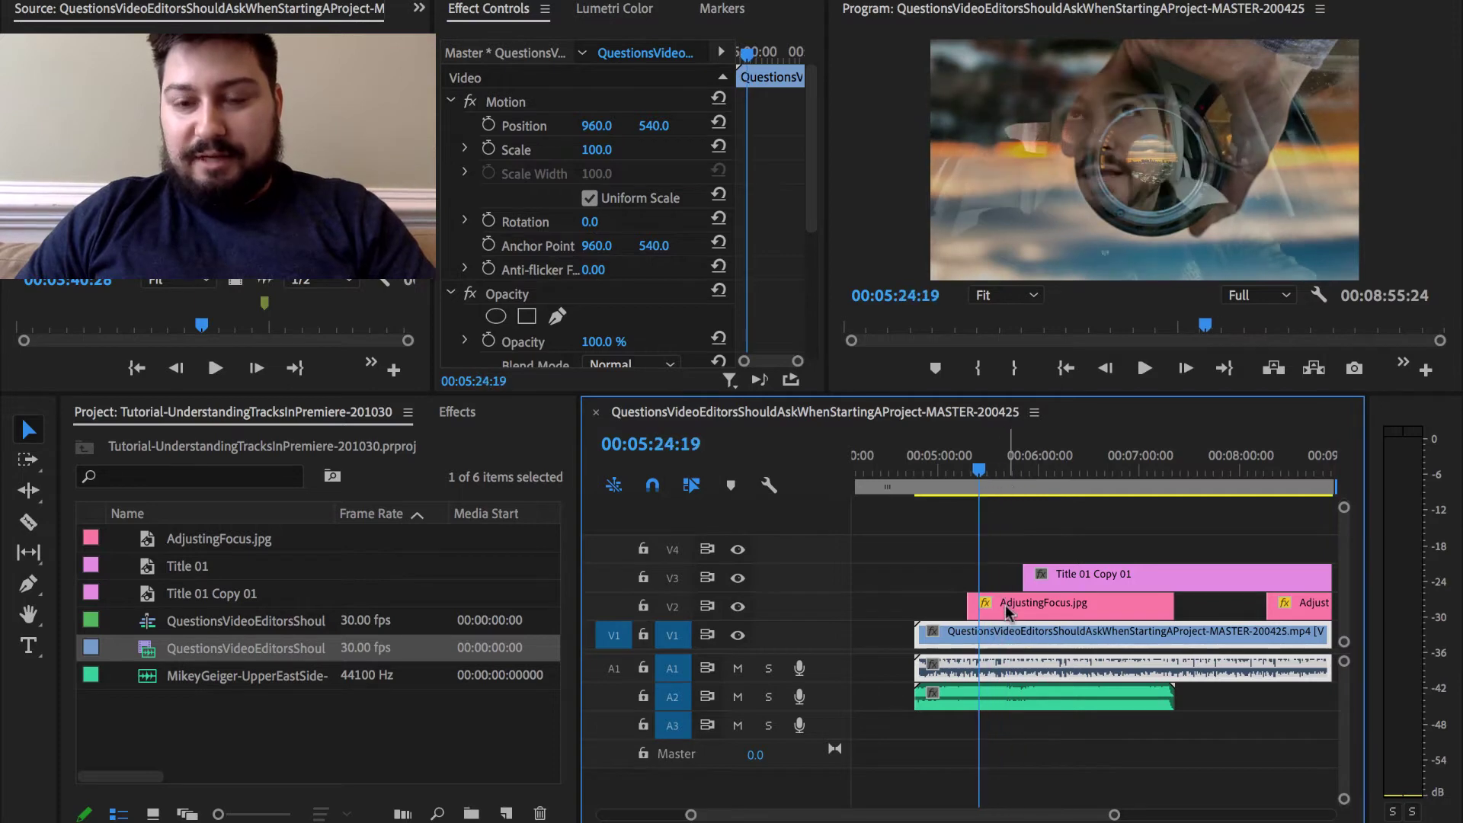
left_click(1002, 604)
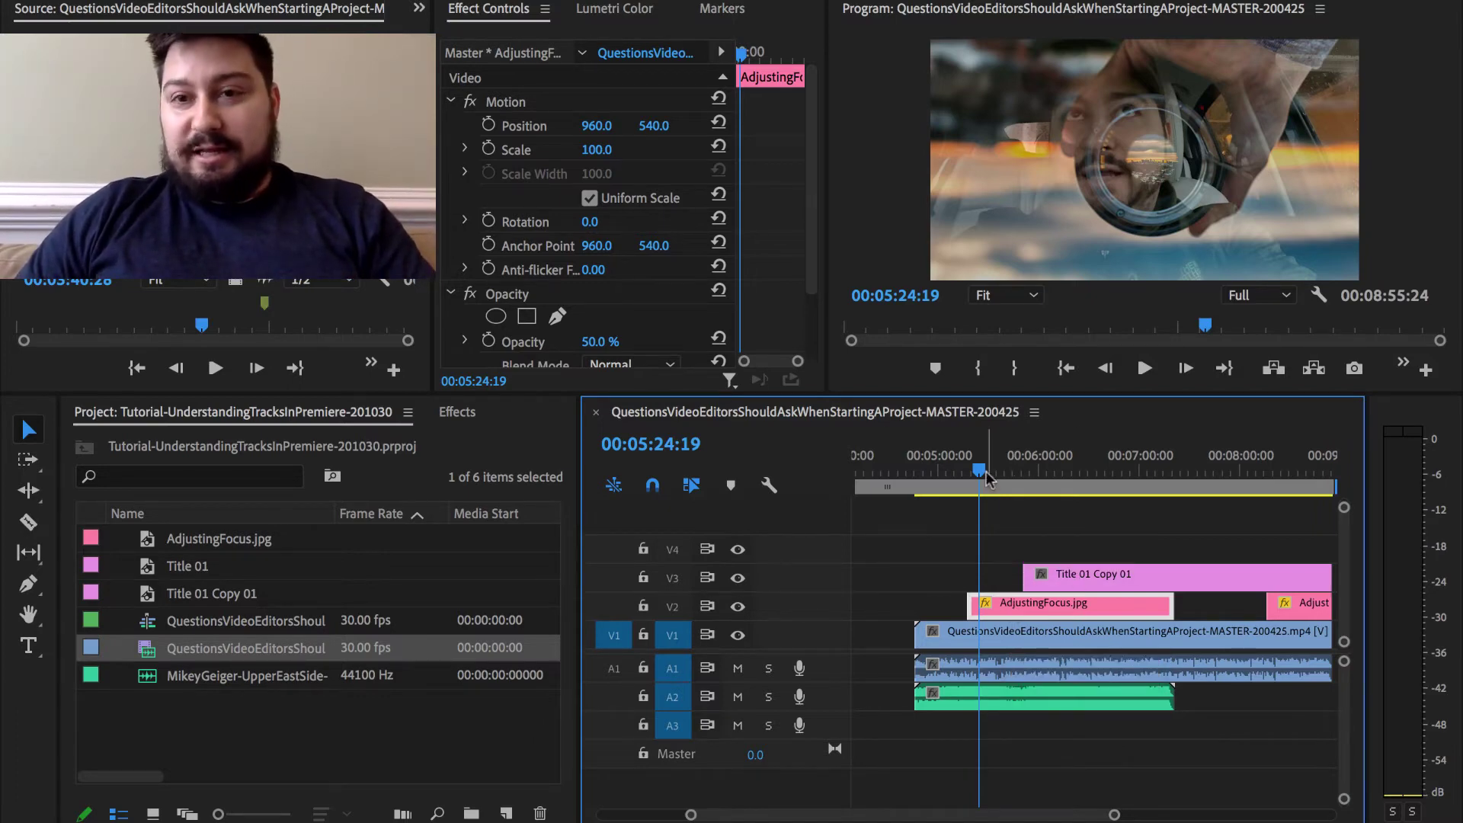
left_click_drag(984, 472, 1059, 469)
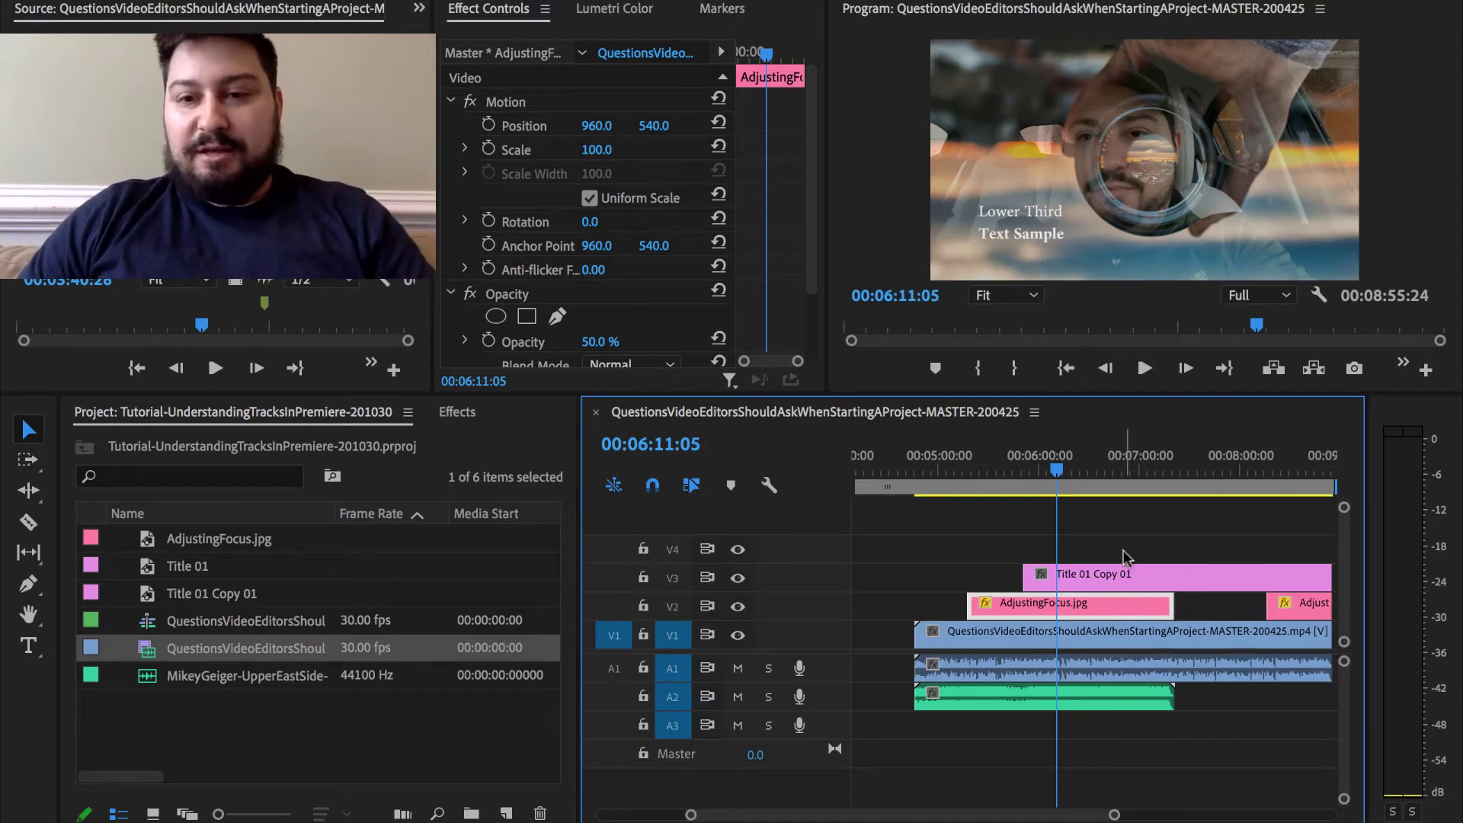
left_click(1125, 577)
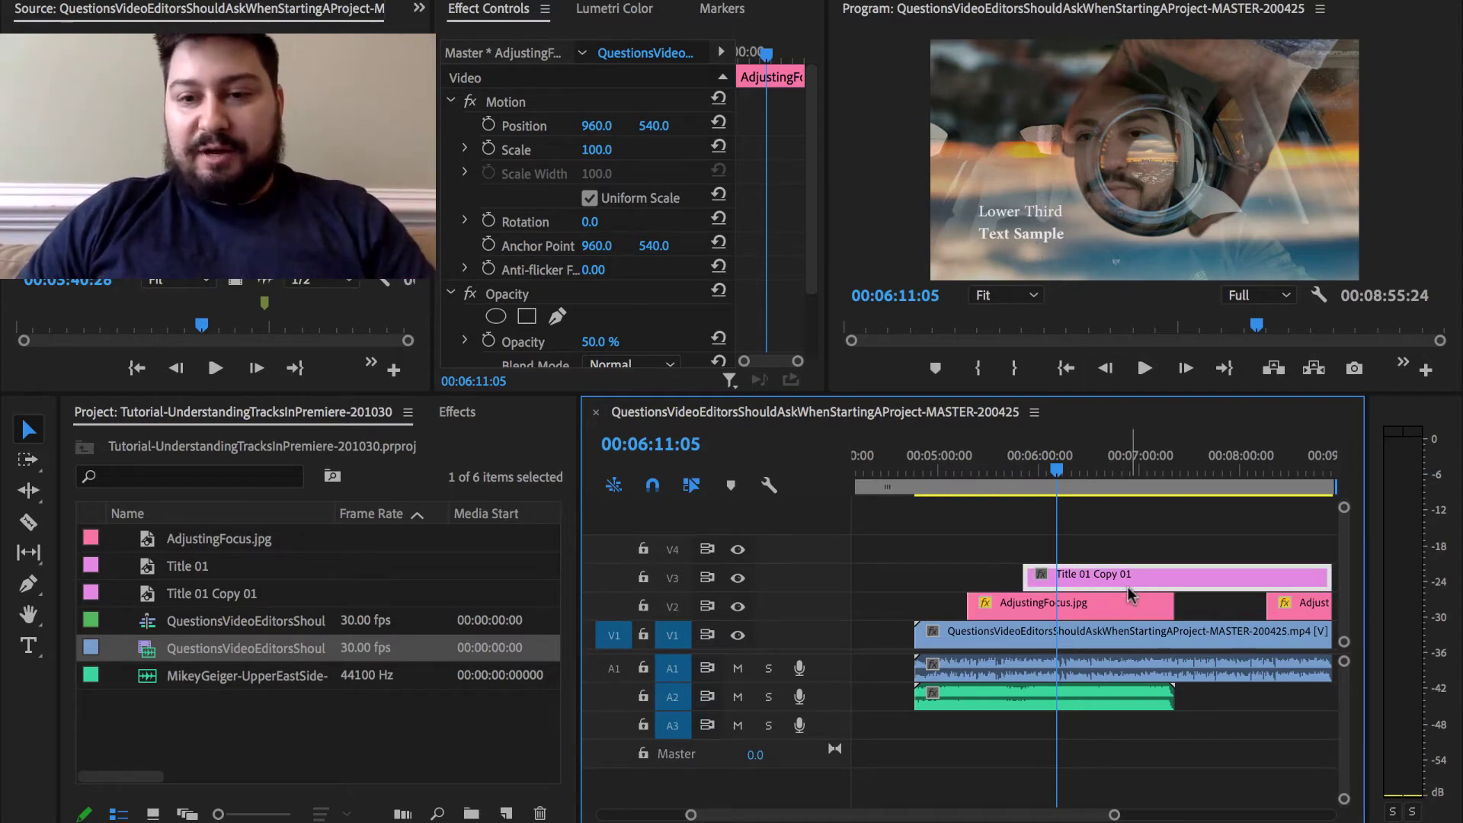
left_click(583, 345)
type("20")
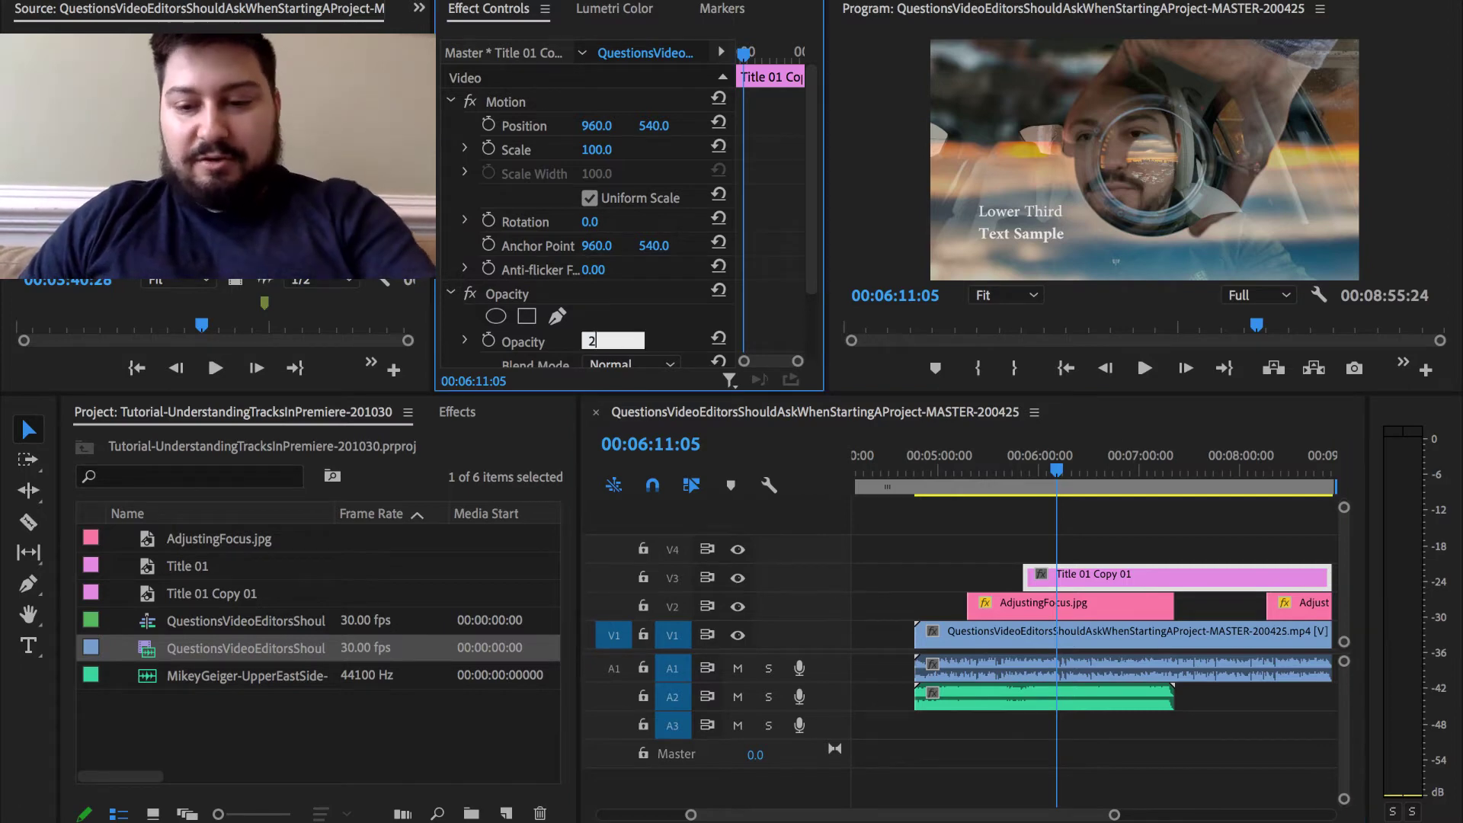
key("Return")
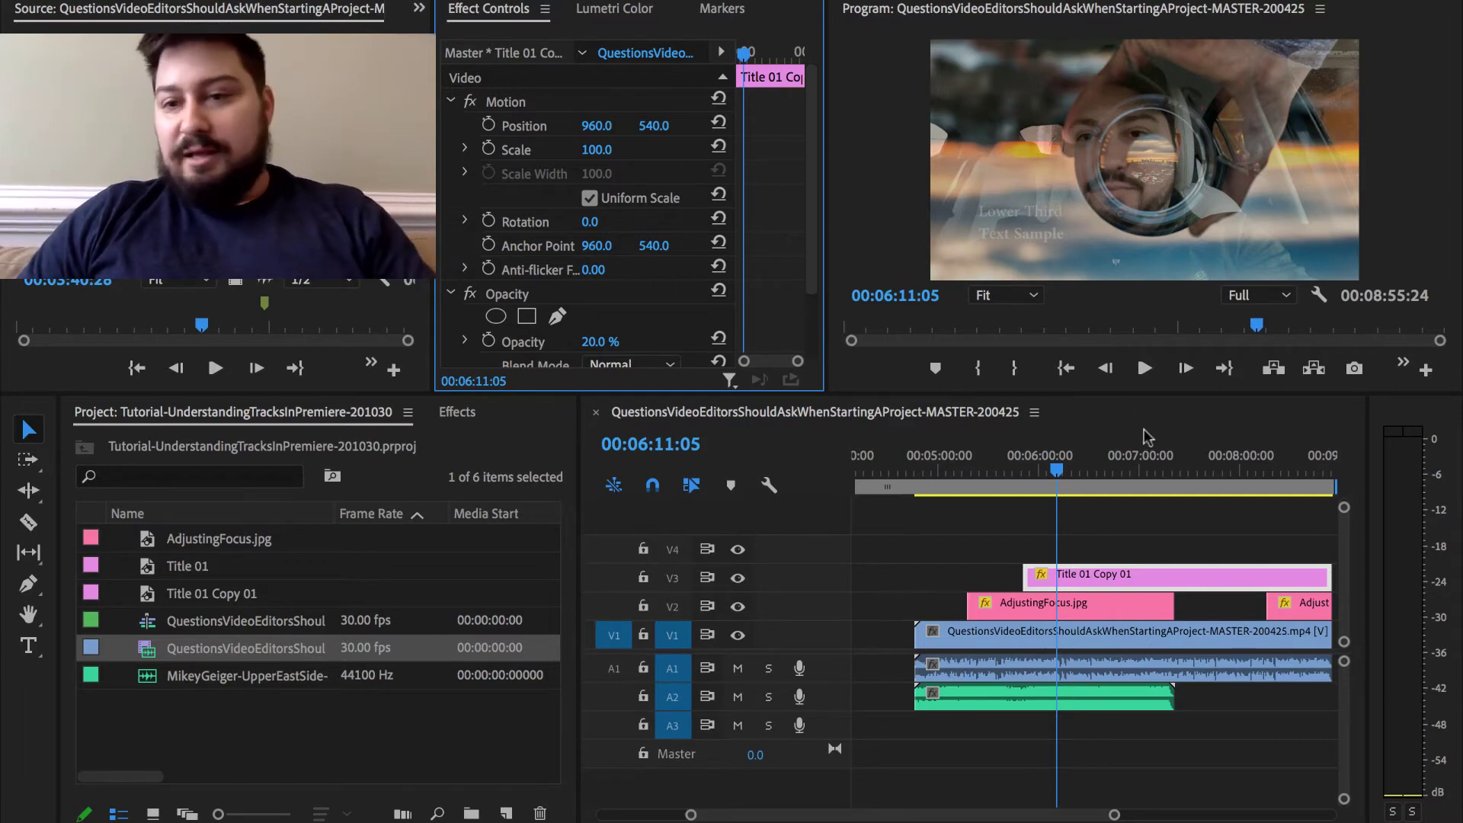
left_click_drag(1145, 466, 1215, 466)
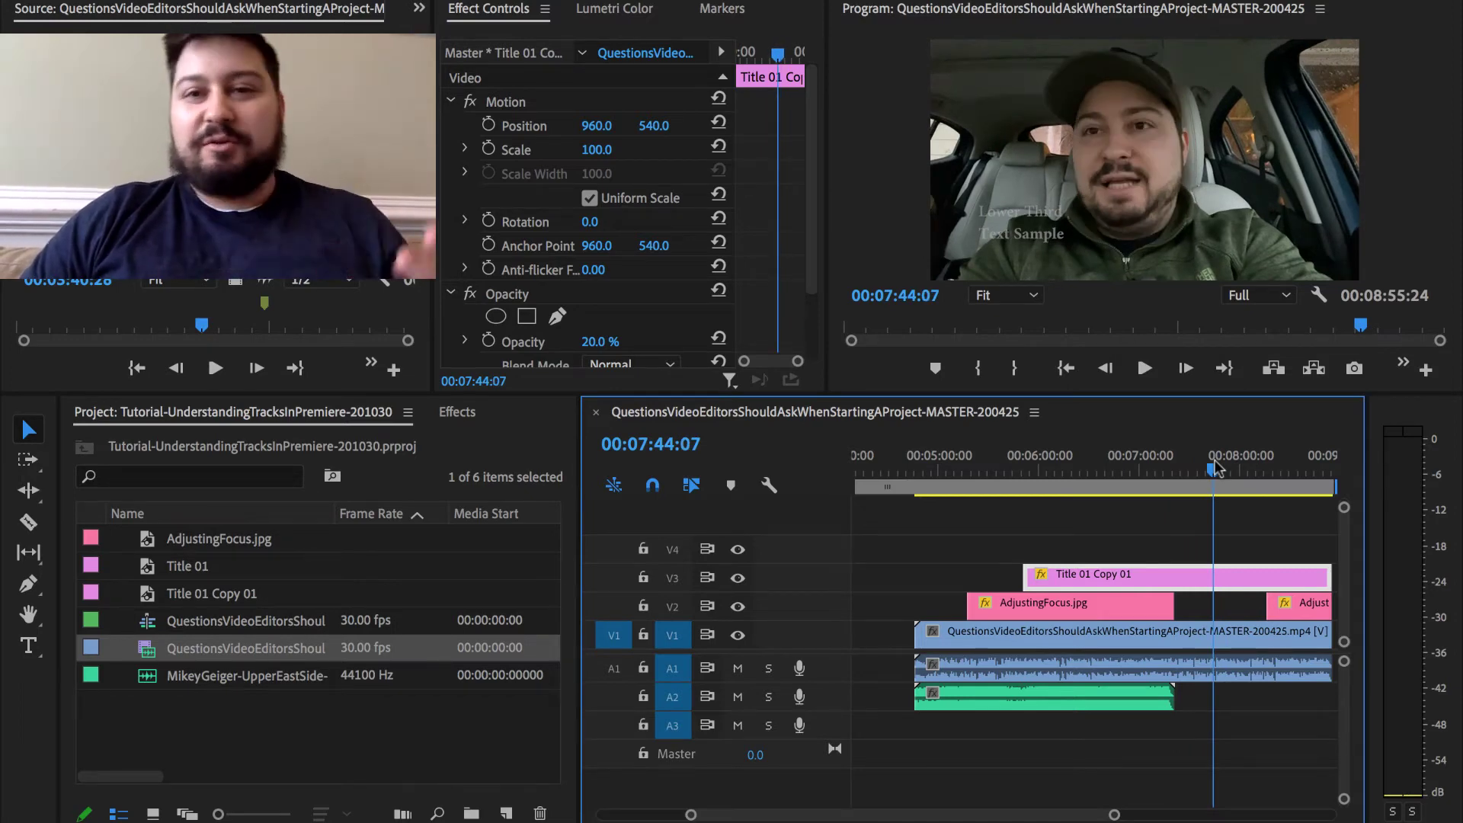
left_click(606, 339)
type("100")
key("Return")
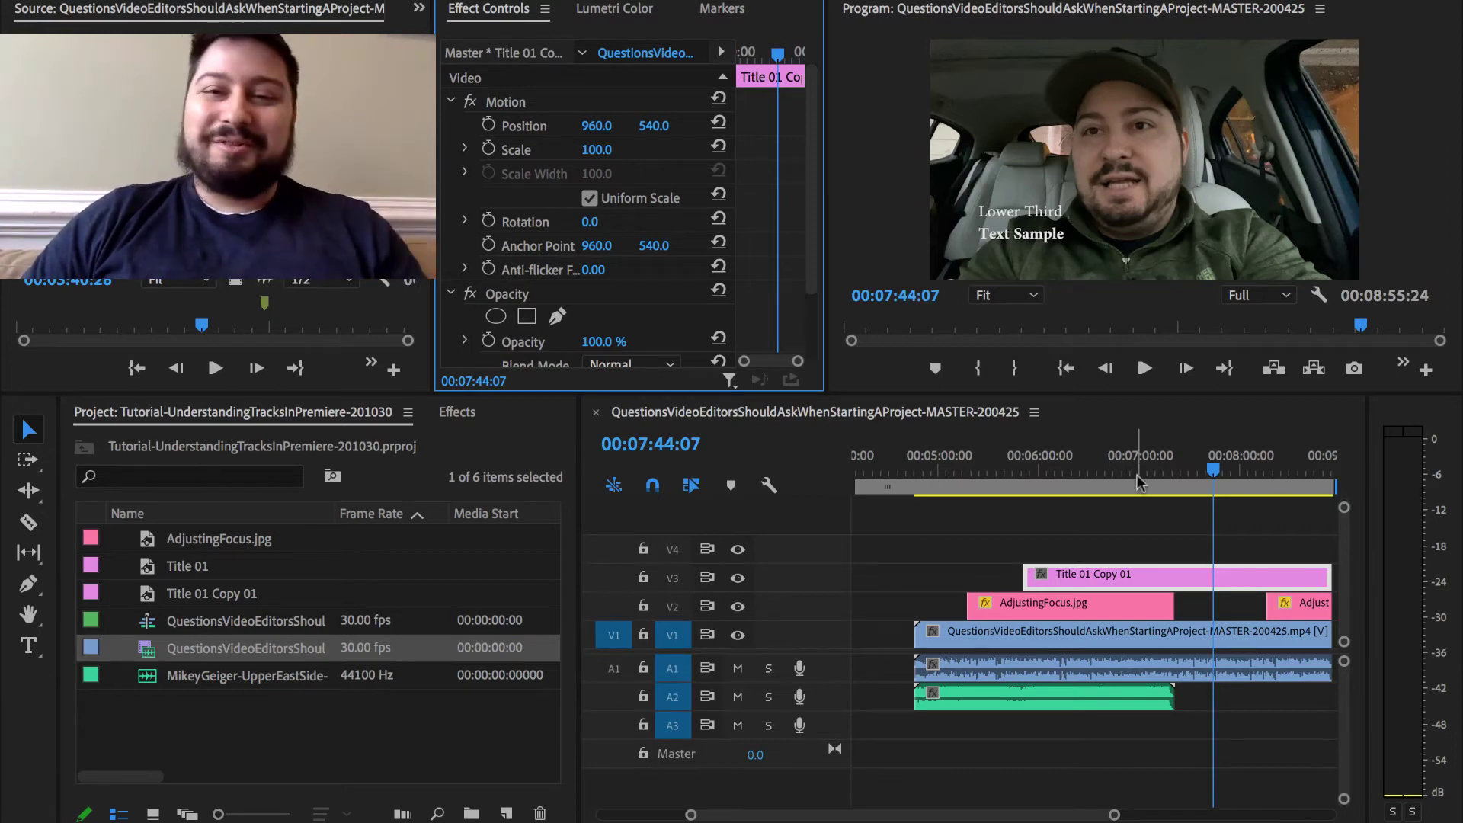
Move the playhead to 00:07:38:02, zoom out to the full sequence, and select the vlog and A2 music clips
left_click_drag(1140, 474, 1205, 470)
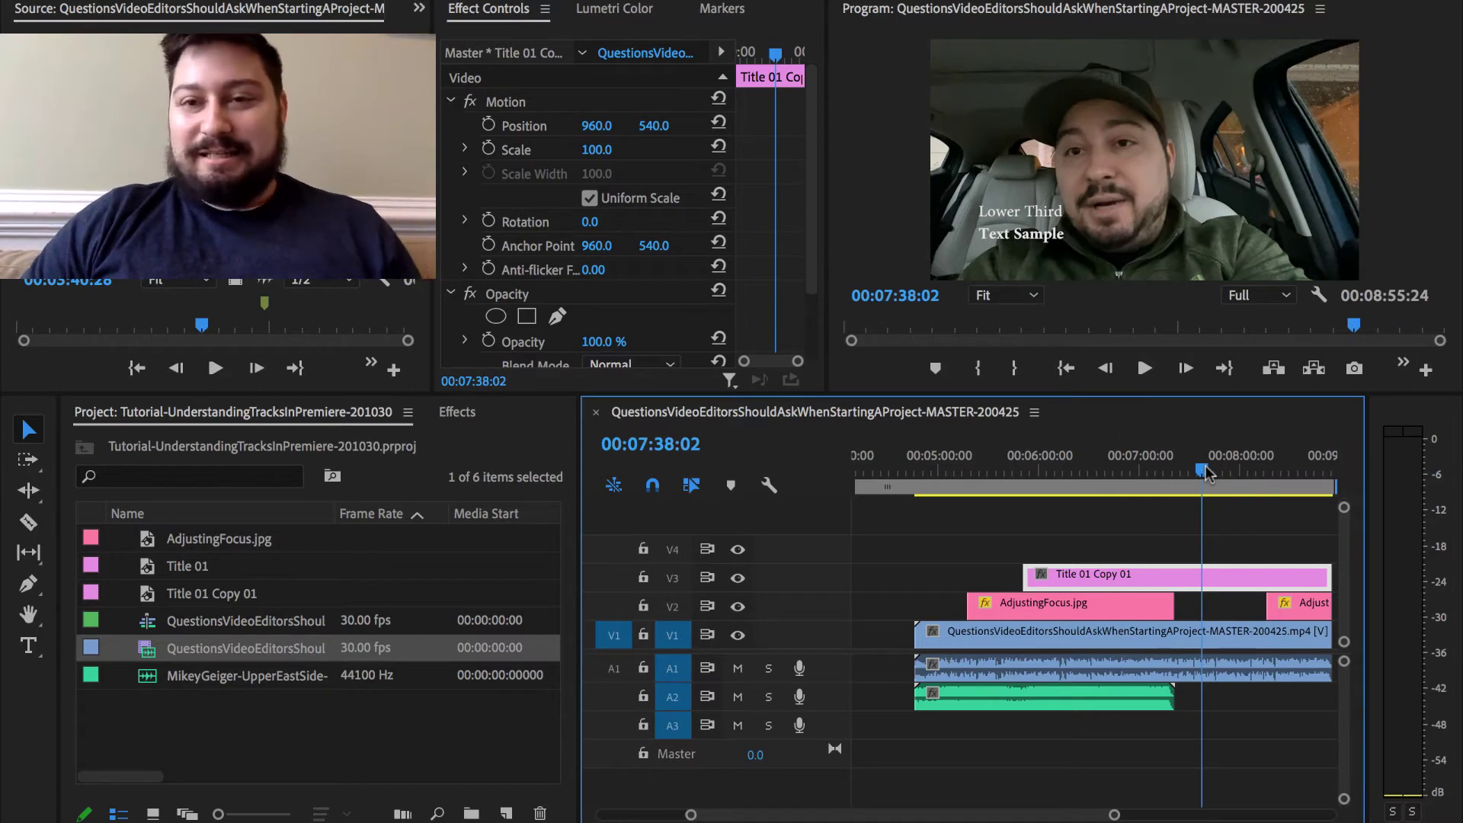
key("minus")
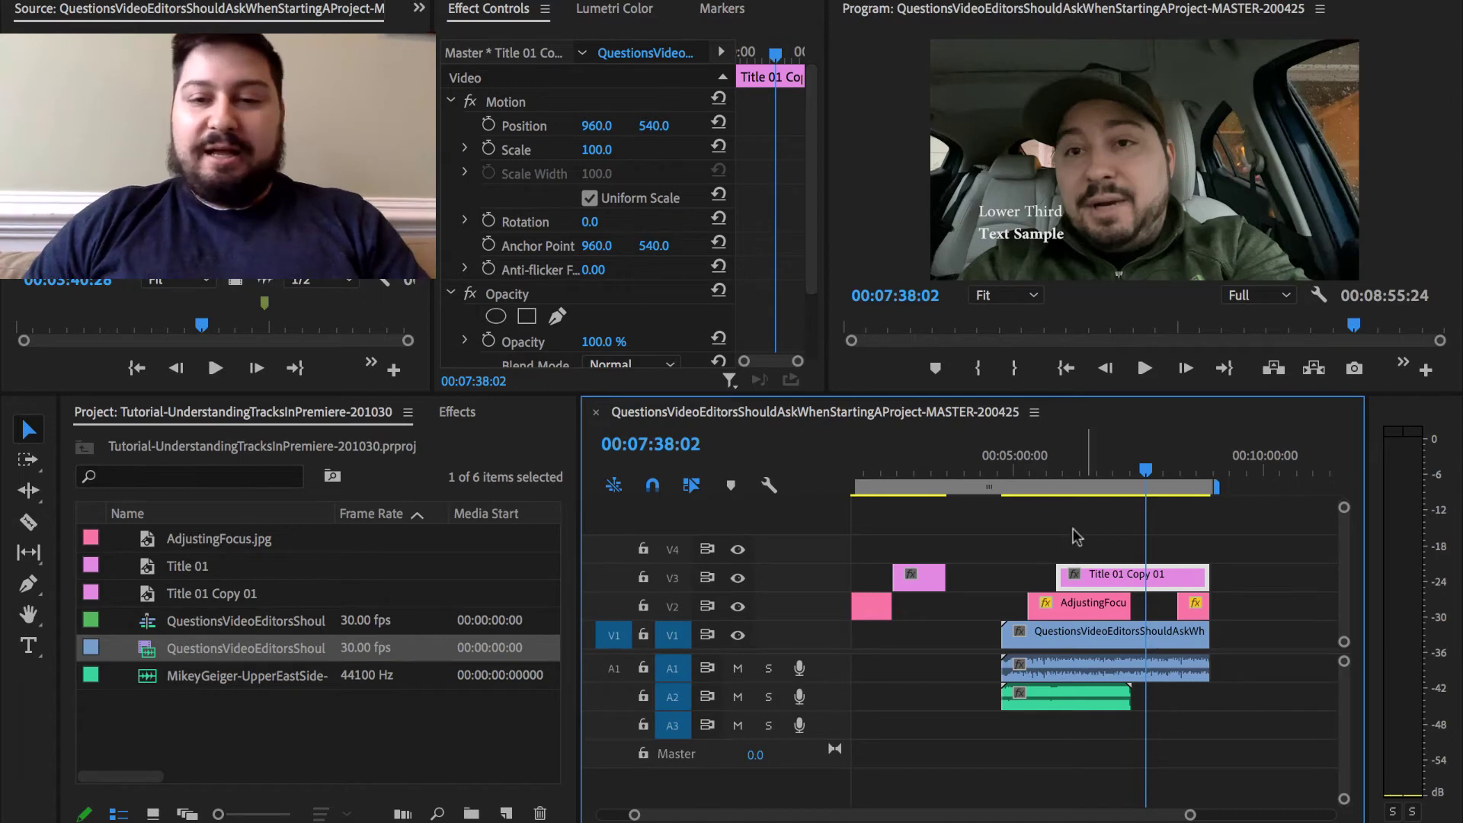
left_click(1042, 677)
left_click(1045, 700)
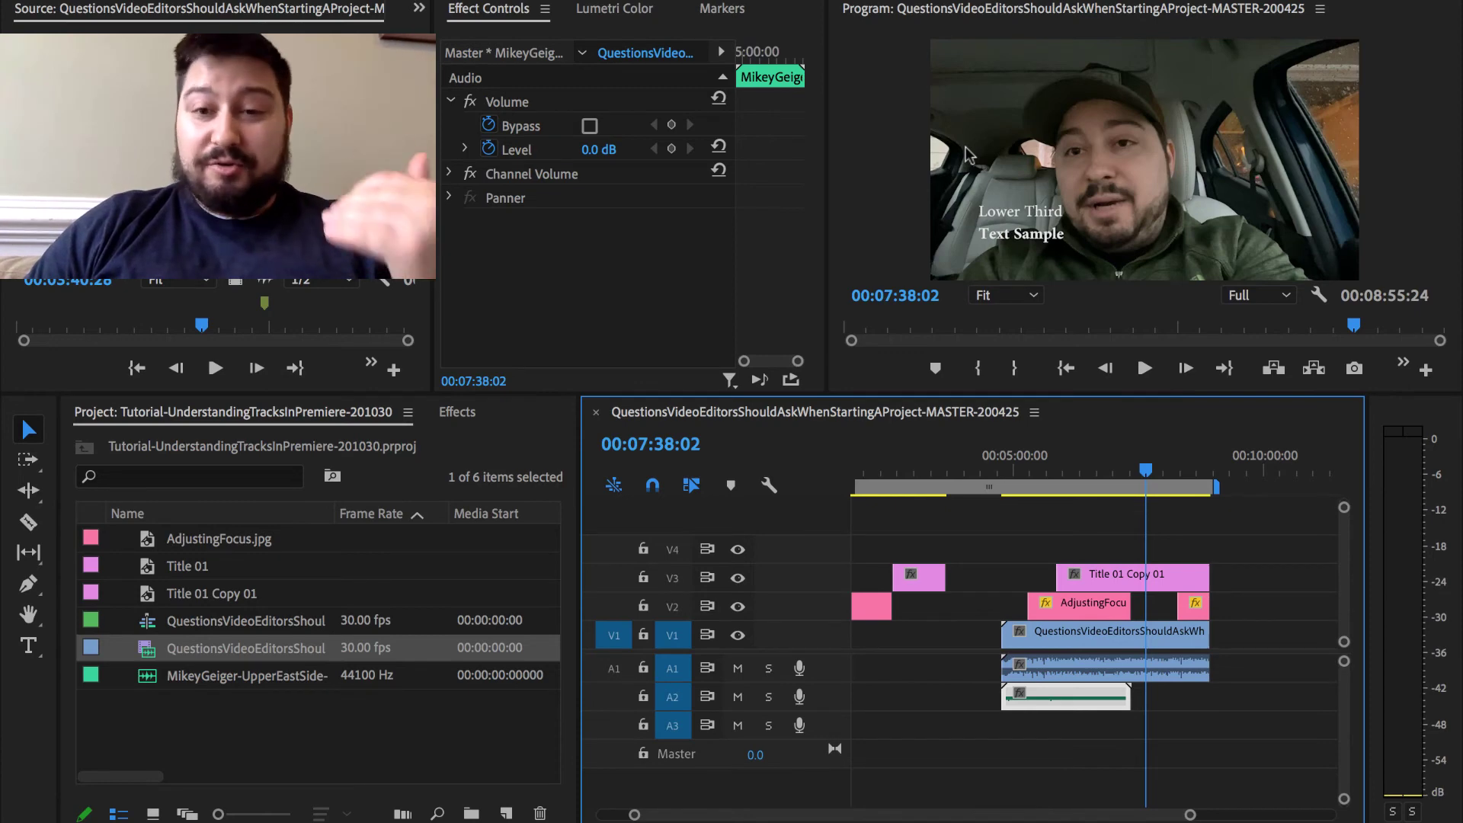
Marquee-select the vlog, image and title clips and drop them onto V2–V4
left_click_drag(989, 508, 1123, 616)
left_click(1064, 641)
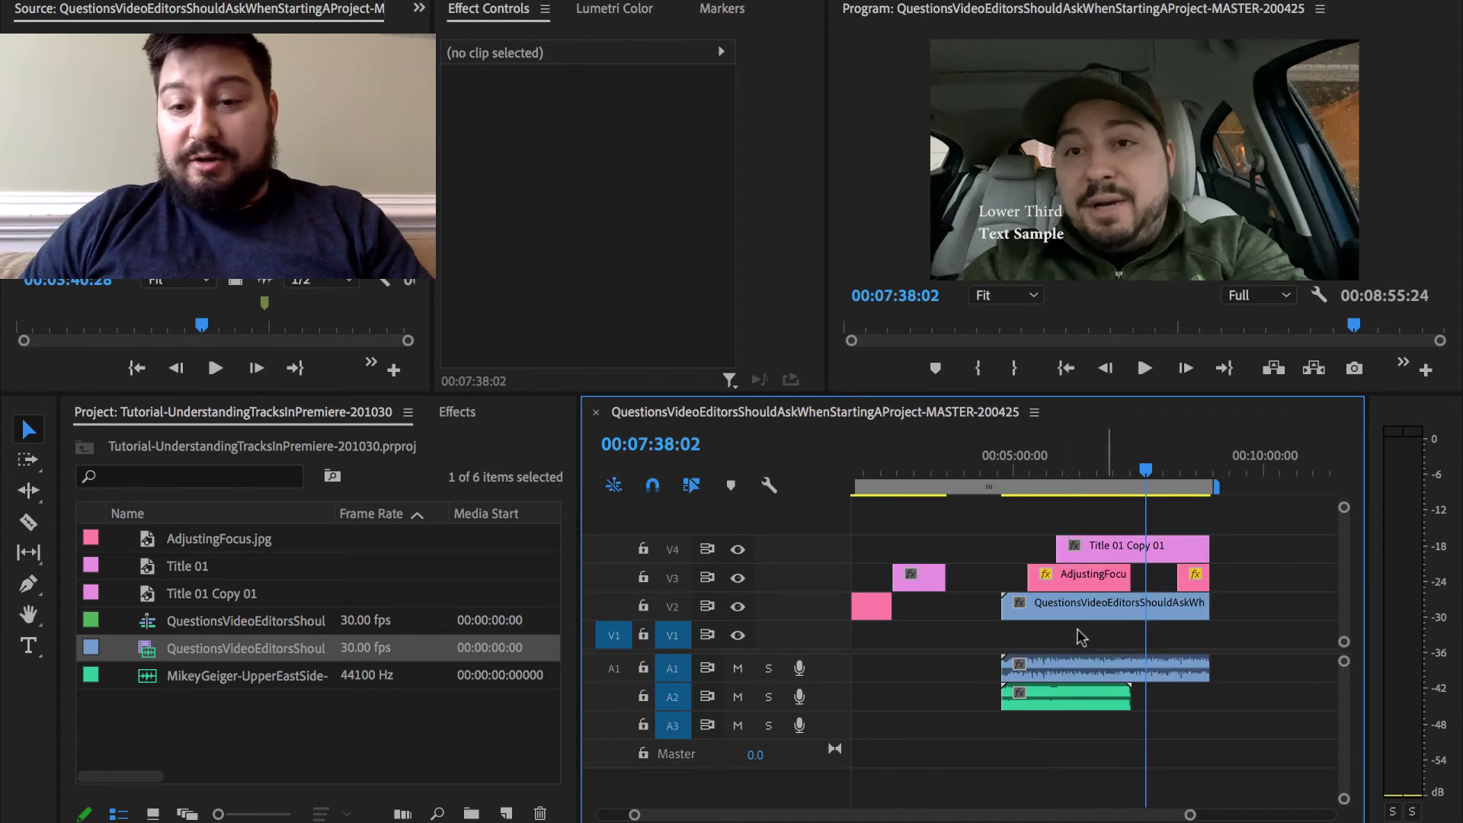